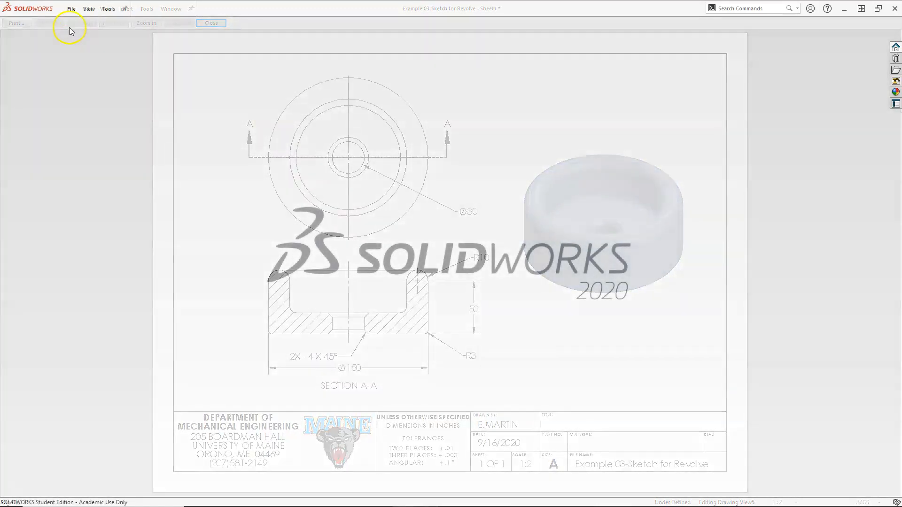
- Create a new part document from the Part-MM template
left_click(71, 9)
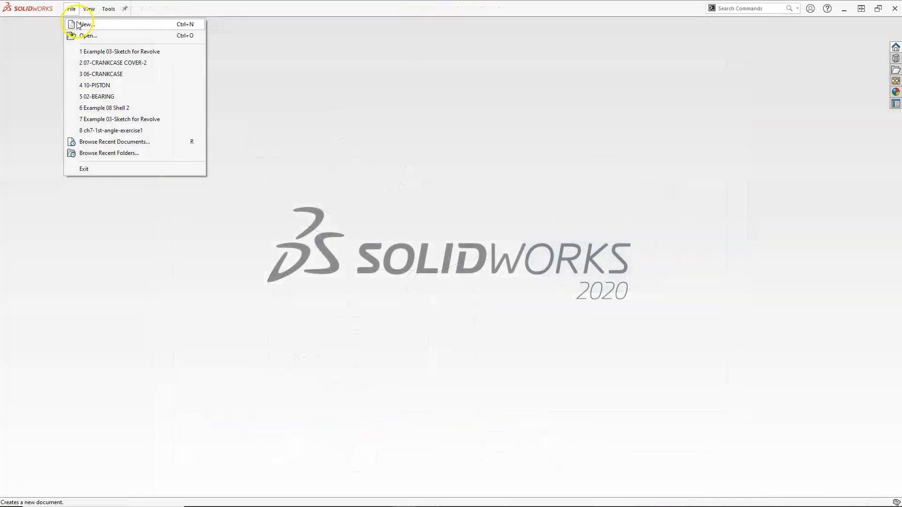
left_click(79, 25)
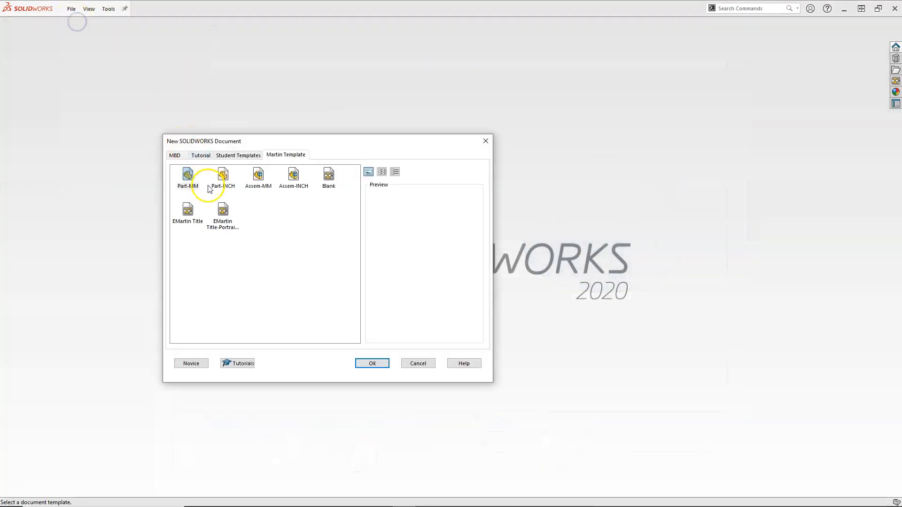
left_click(189, 179)
left_click(380, 363)
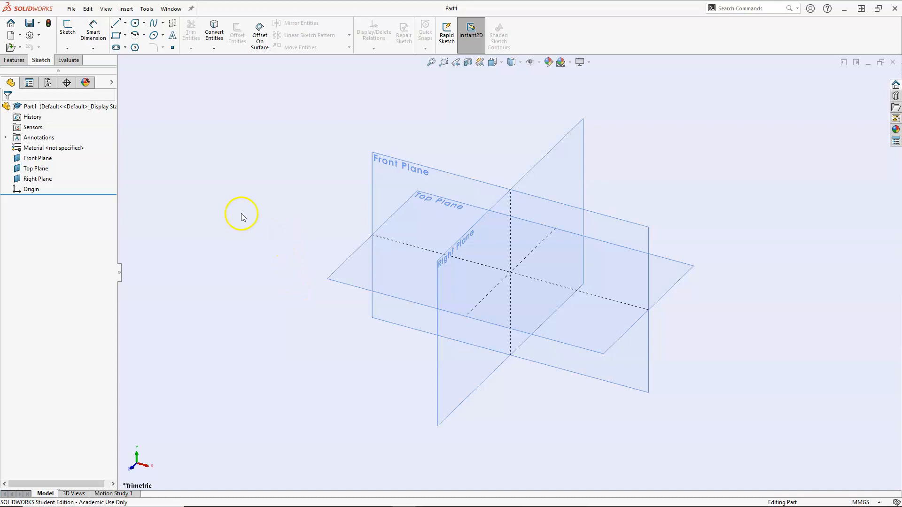
- Start a sketch on the Front Plane and draw a vertical centerline about 42 mm long upward from the origin
left_click(67, 30)
left_click(372, 152)
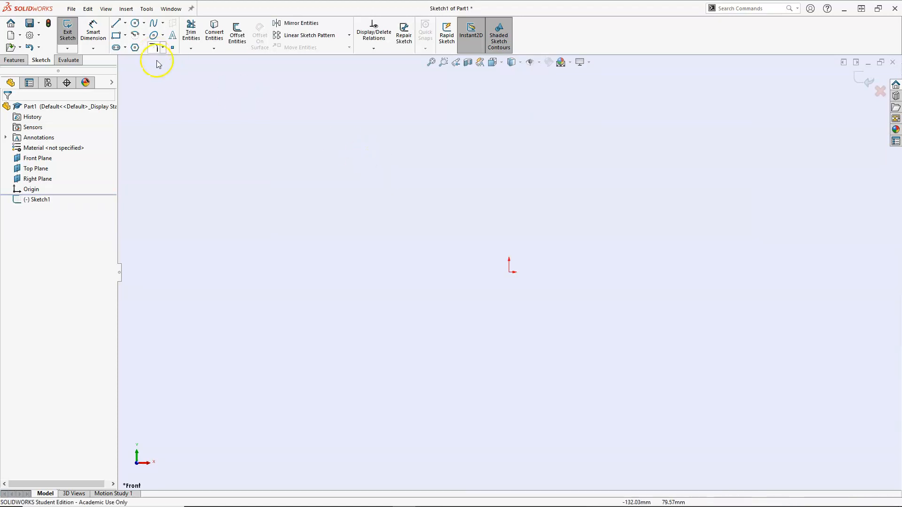
left_click(125, 24)
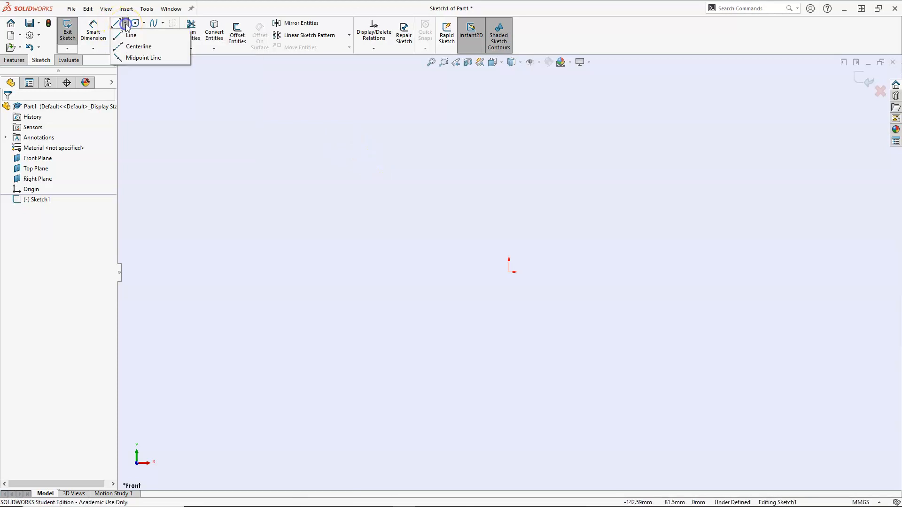
left_click(139, 51)
left_click(509, 271)
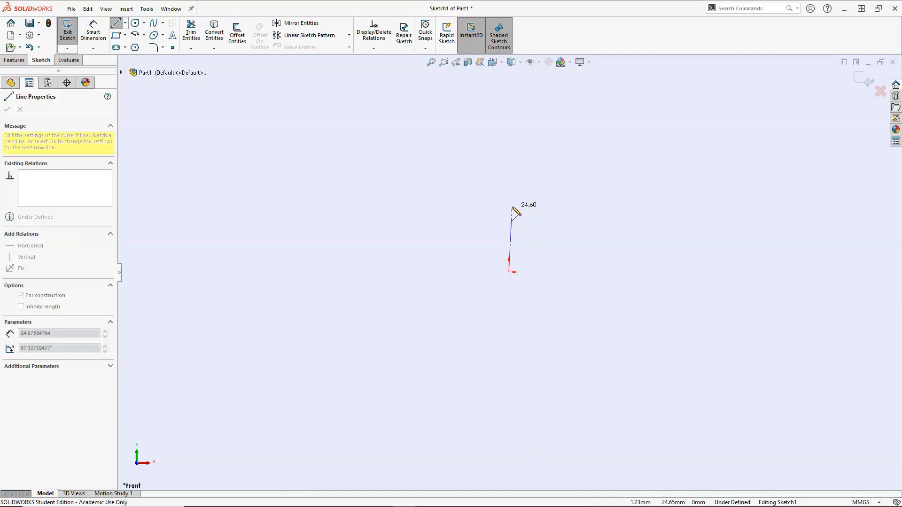
left_click(511, 170)
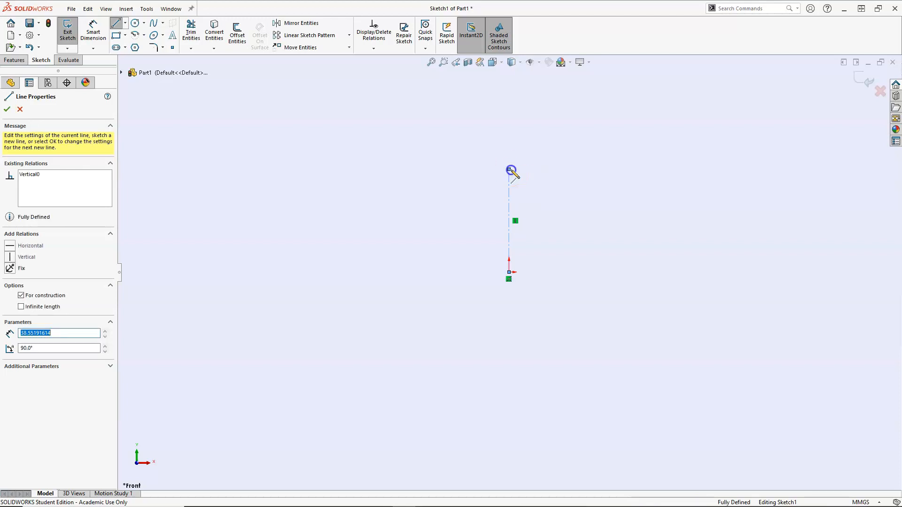
key("Escape")
mouse_move(509, 170)
left_mouse_down()
mouse_move(510, 113)
mouse_move(509, 161)
left_mouse_up()
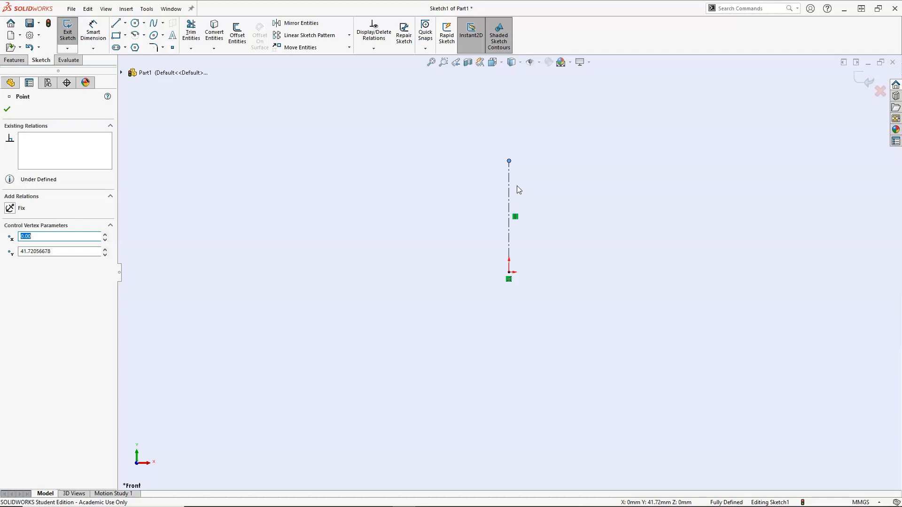
- Sketch a base line level with the origin, an outer vertical line about 36 mm high, and a tangent arc of about 8.5 mm radius
left_click(115, 24)
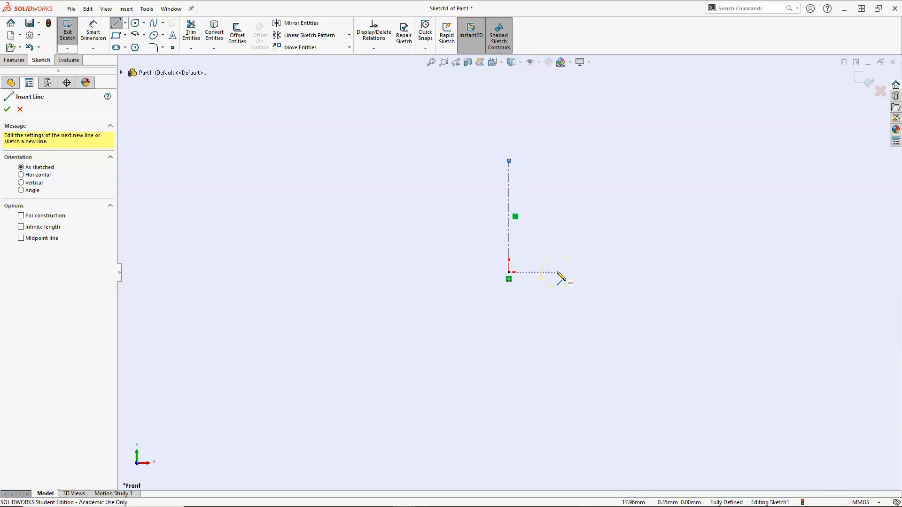
left_click(557, 272)
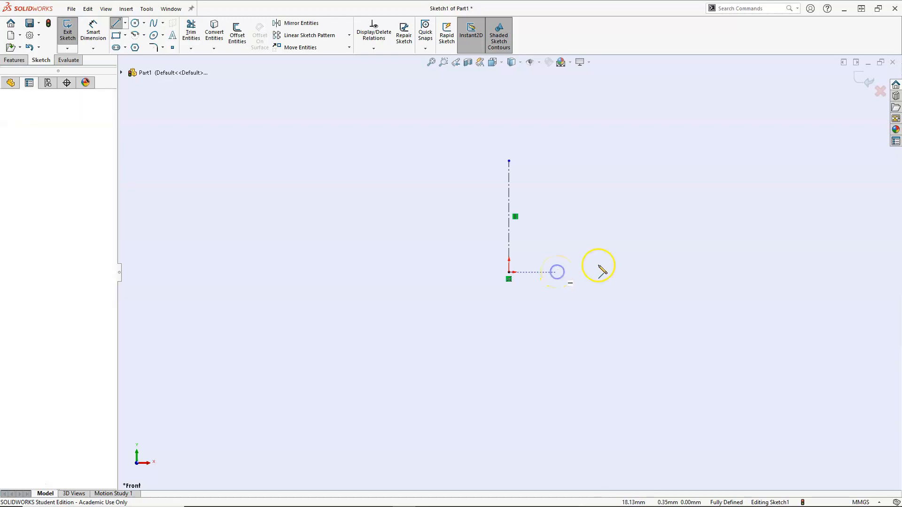
left_click(712, 272)
left_click_drag(712, 272, 713, 176)
left_click(712, 176)
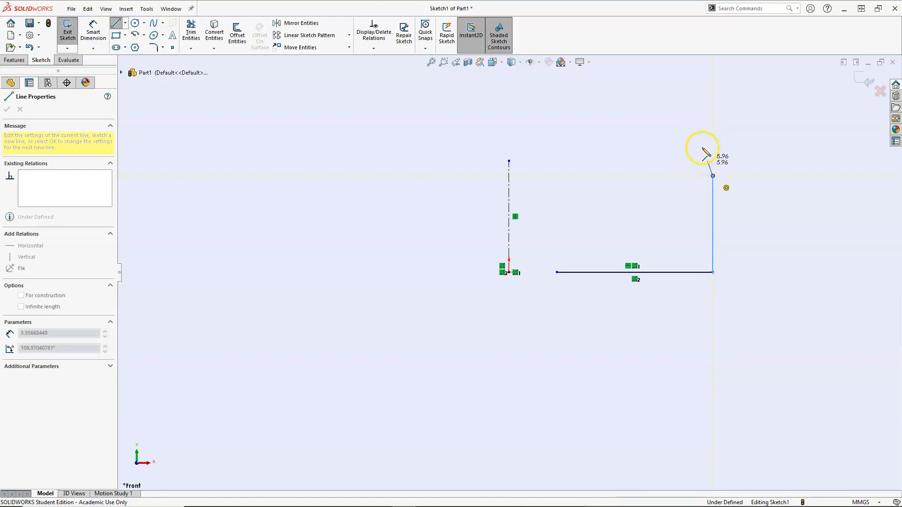
key("a")
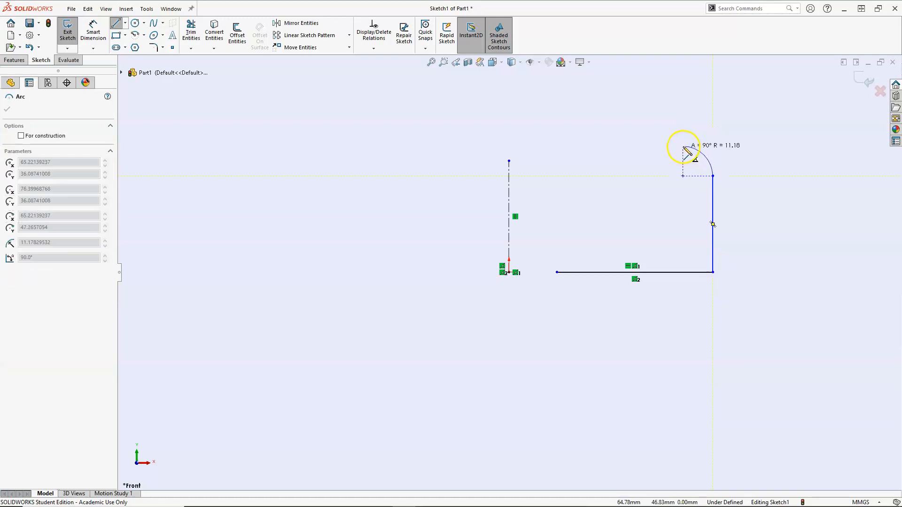
left_click(669, 167)
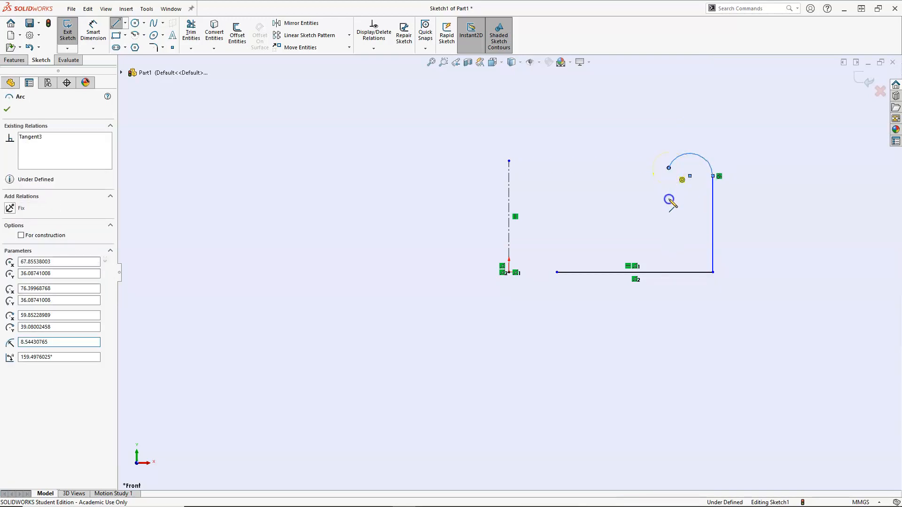
- Close the profile with an inner wall line about 28 mm long, a horizontal floor line, and a short edge back to the base line's start
left_click(669, 242)
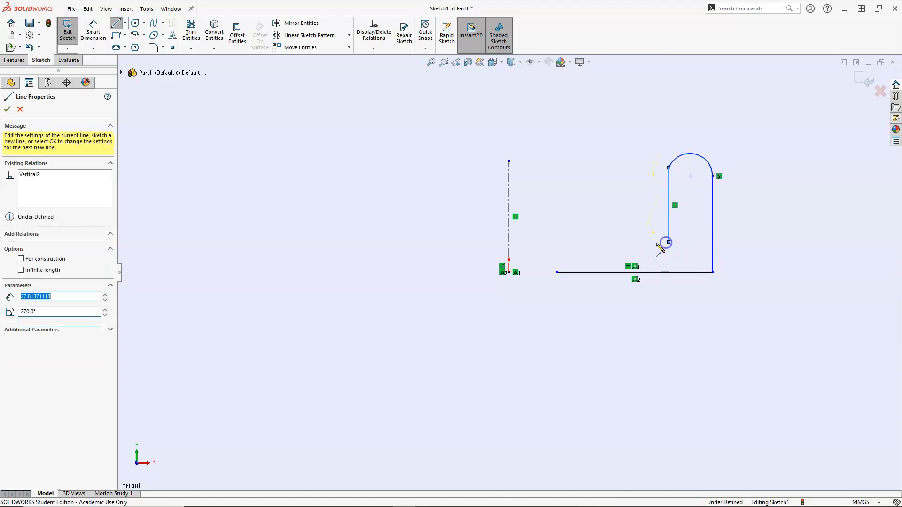
left_click(562, 243)
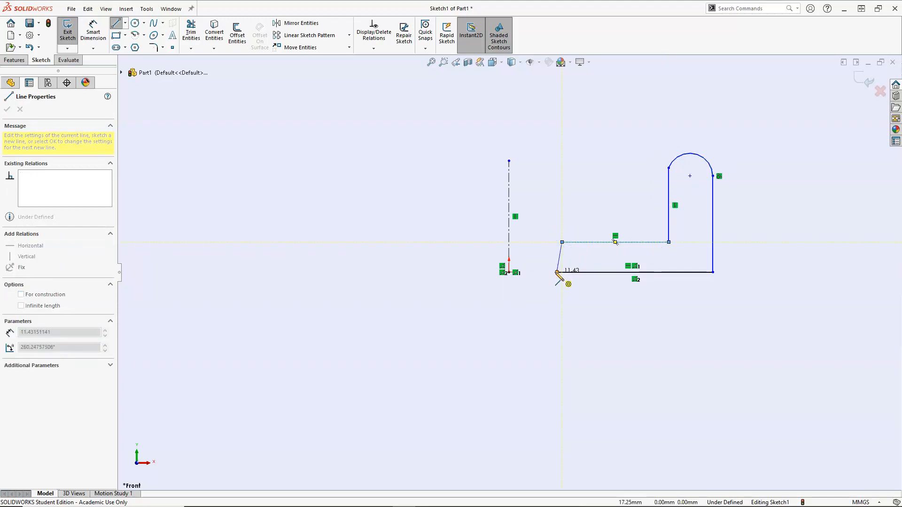
left_click(556, 272)
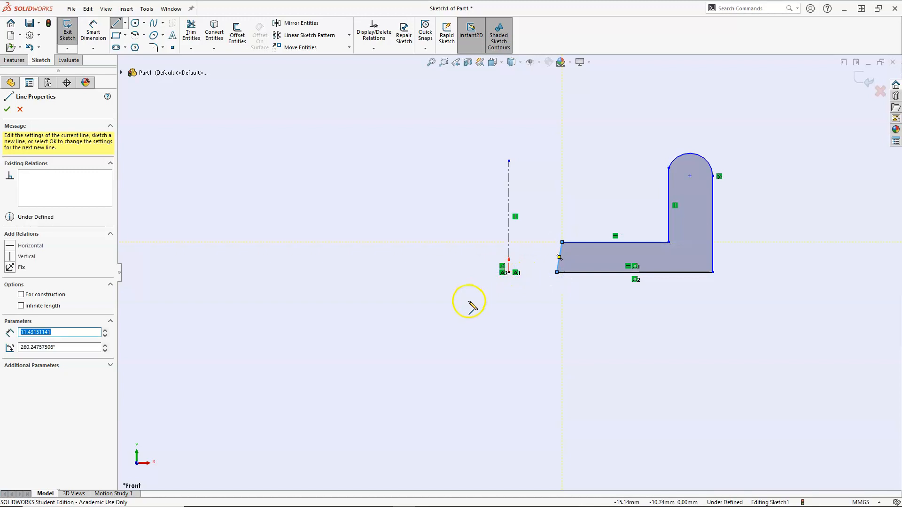
key("Escape")
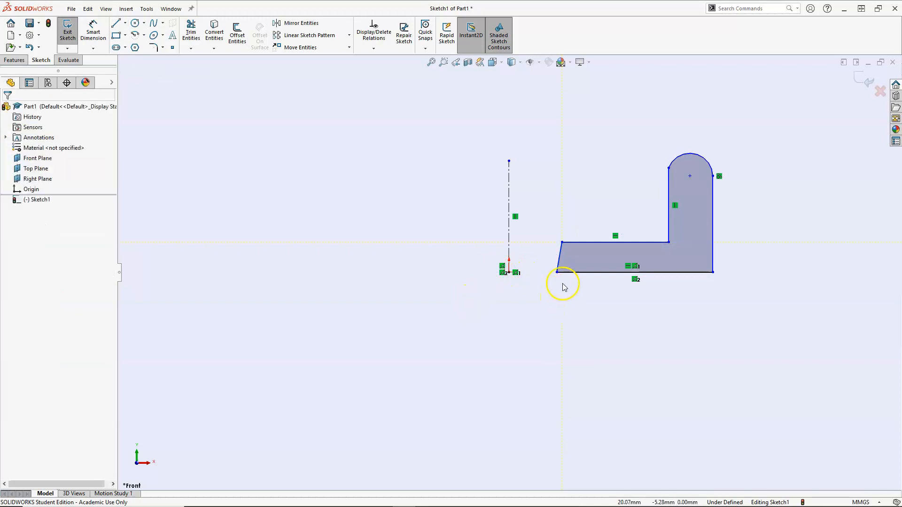
- Make the profile's slanted short edge vertical and the inner wall line tangent to the arc
left_click(560, 256)
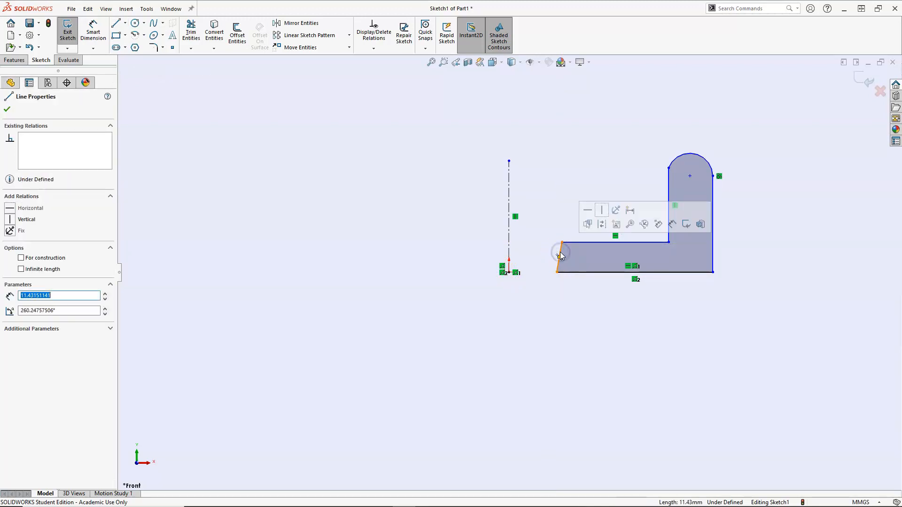
left_click(601, 212)
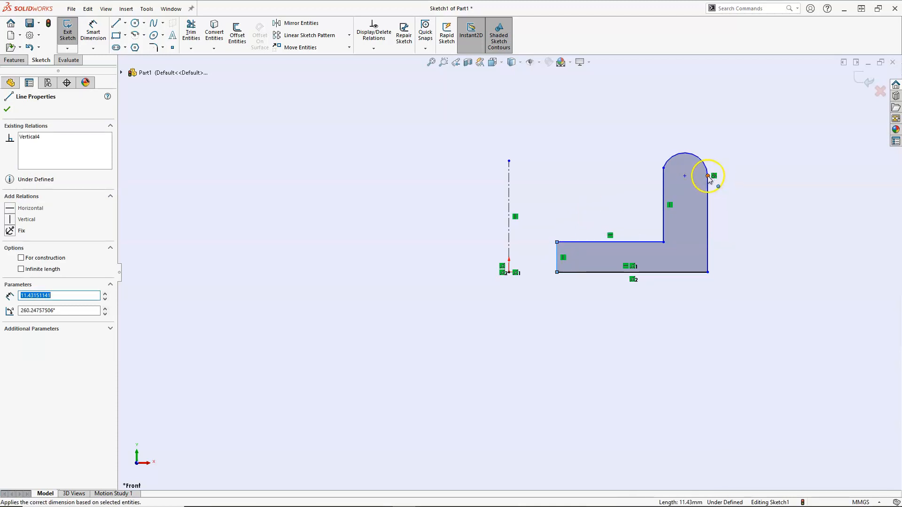
left_click(664, 168)
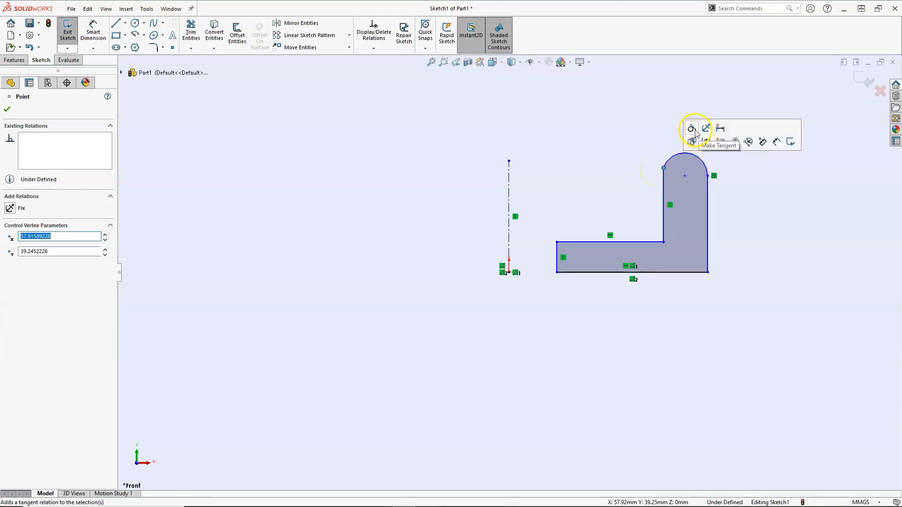
left_click(692, 129)
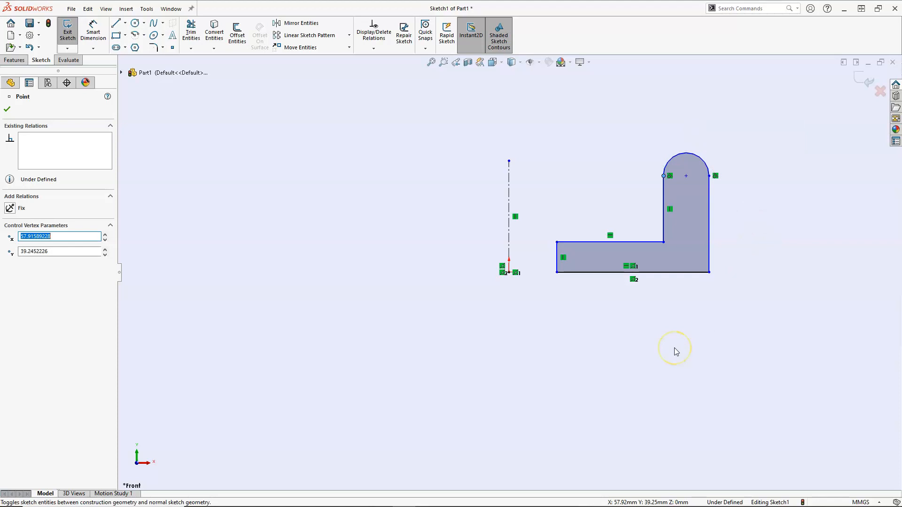
- Dimension the height of the arc's center above the base line as 50 mm
right_click_drag(676, 352, 679, 311)
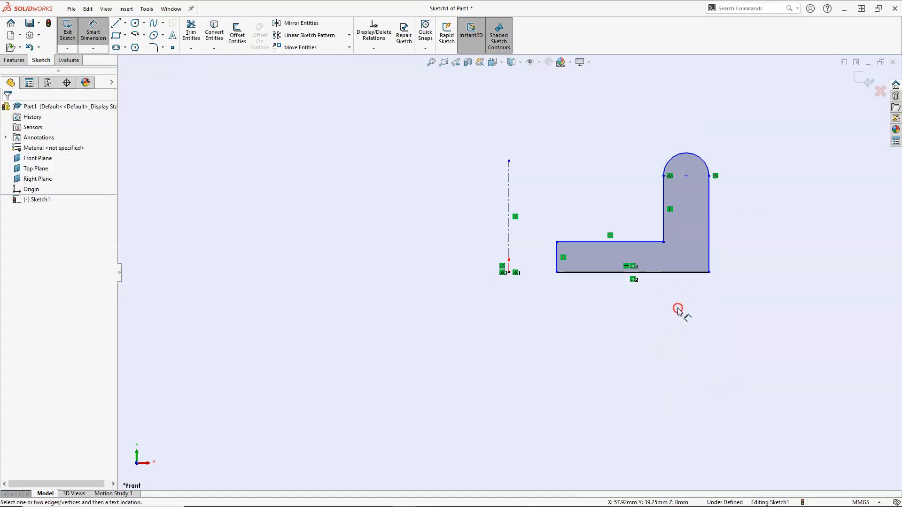
left_click(690, 276)
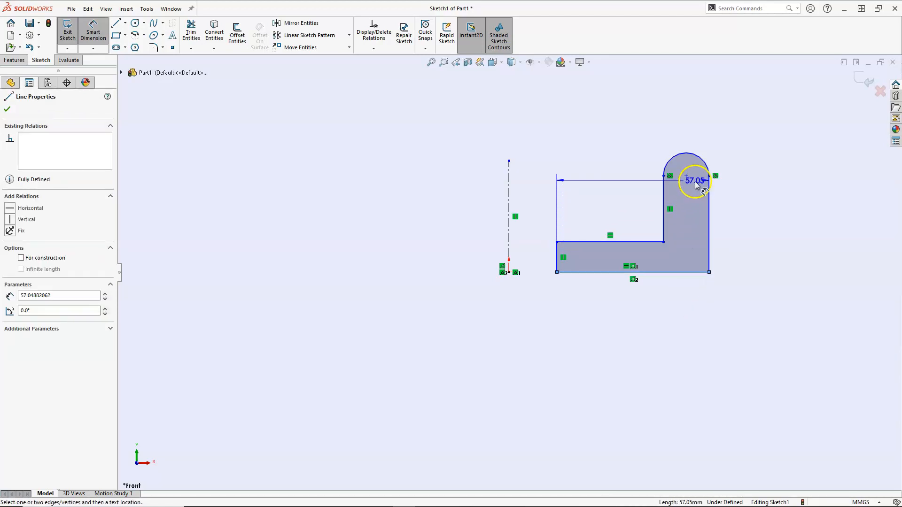
left_click(686, 176)
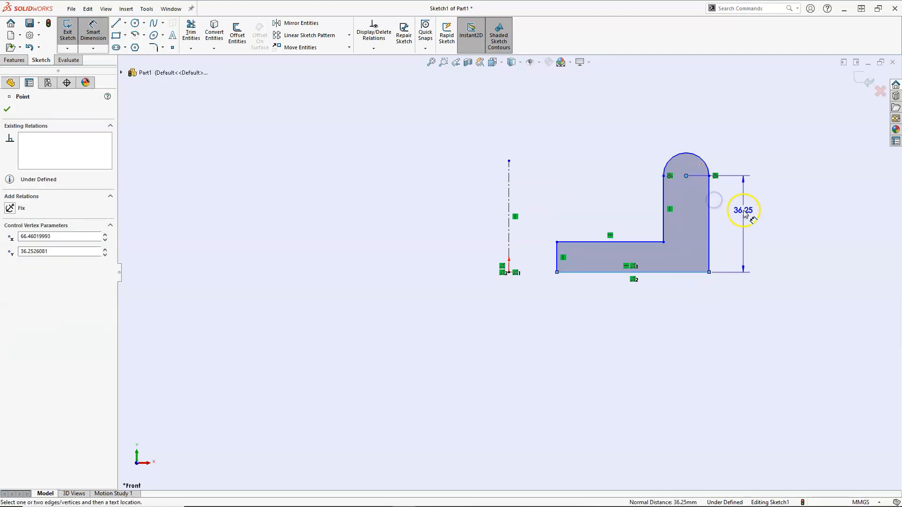
left_click(744, 212)
type("50")
key("Return")
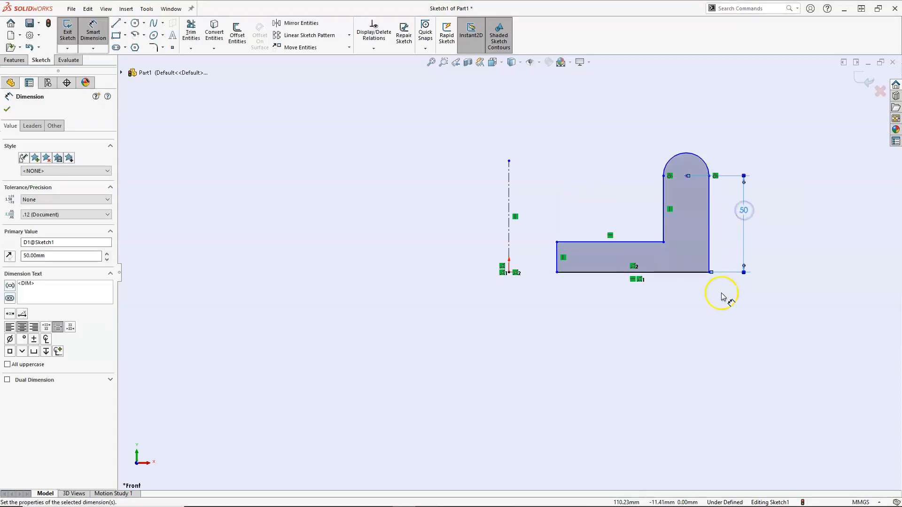
- Dimension the radius of the rounded wall top as 10 mm
left_click(707, 165)
left_click(741, 137)
type("10")
key("Return")
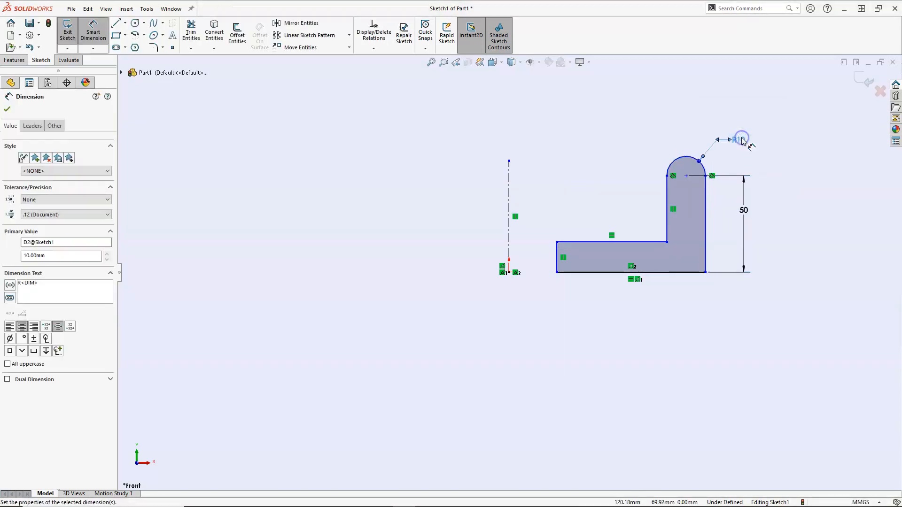
- Dimension the short vertical edge nearest the centerline to set the floor thickness to 20 mm
left_click(558, 252)
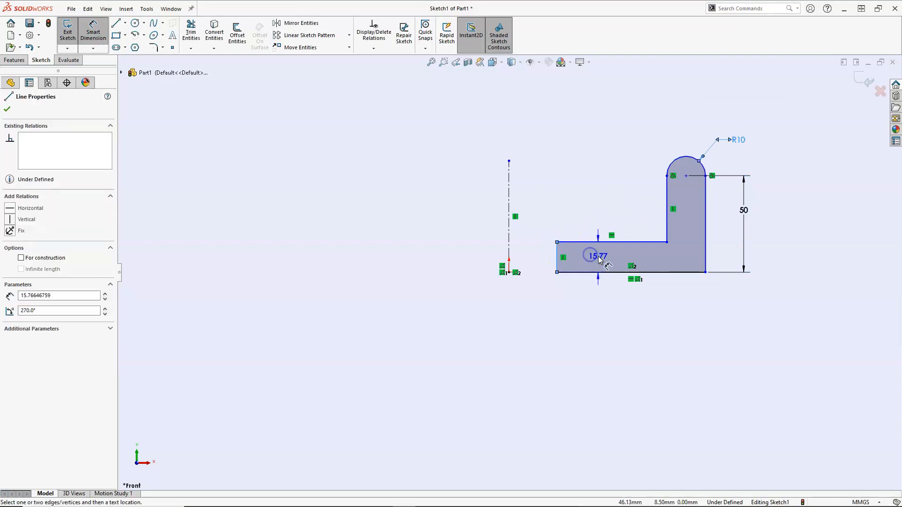
left_click(599, 259)
type("2")
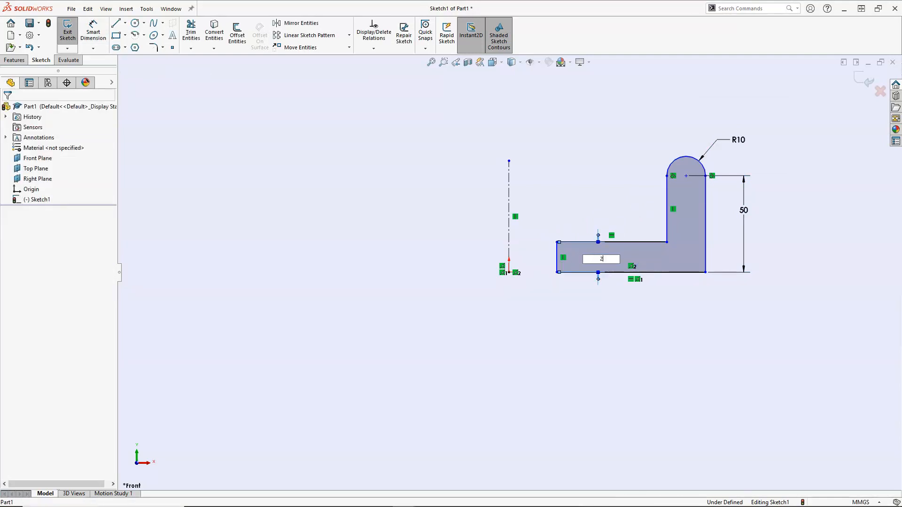
type("0")
key("Return")
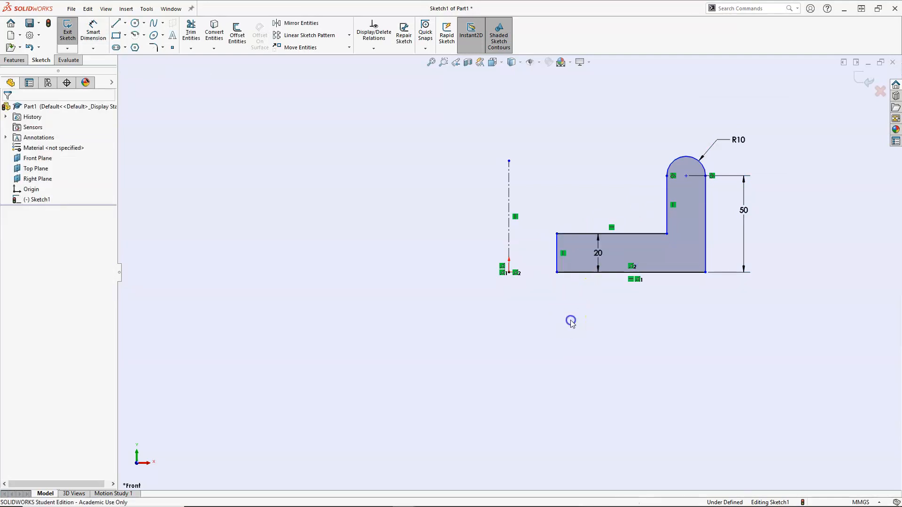
left_click(563, 306)
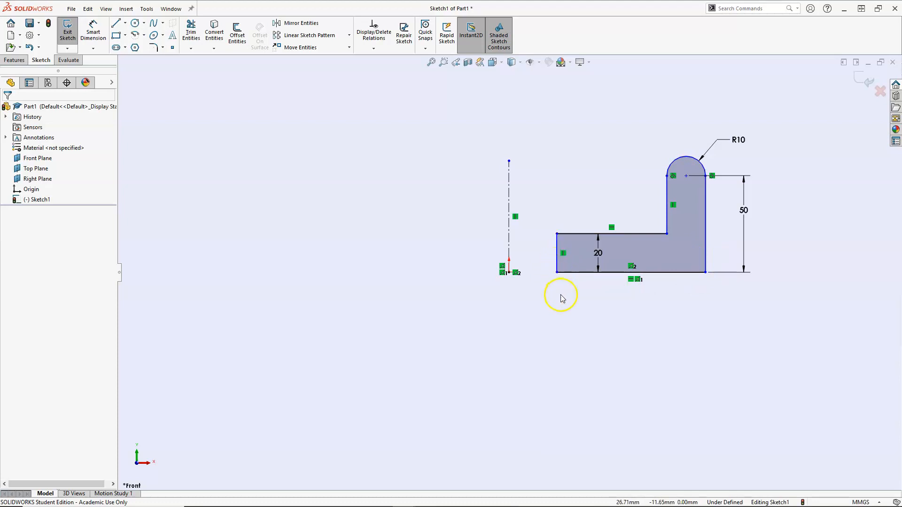
- Dimension the profile's outer vertical edge across the centerline as a 150 mm outer diameter
key("d")
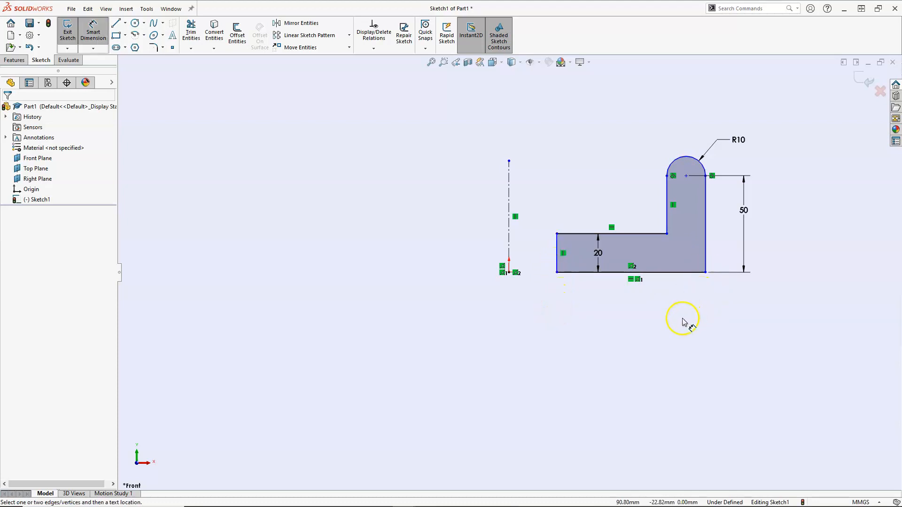
left_click(706, 258)
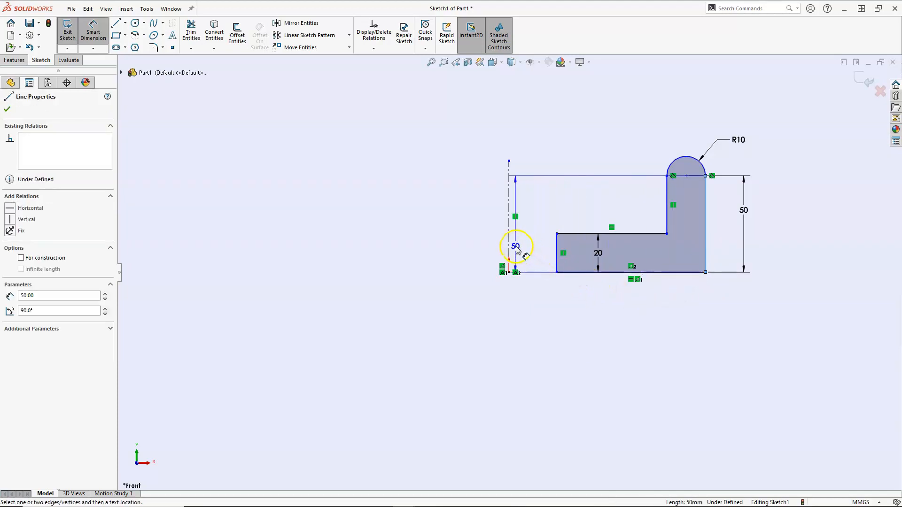
left_click(509, 246)
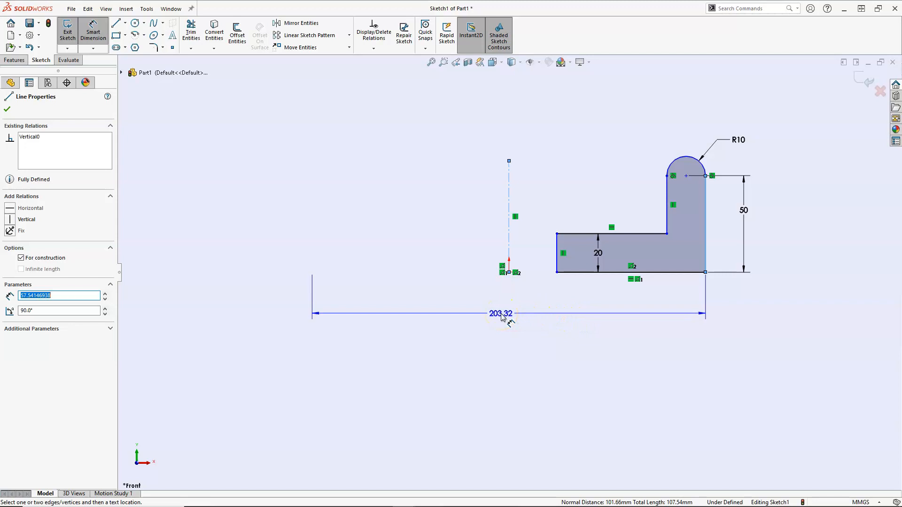
left_click(501, 317)
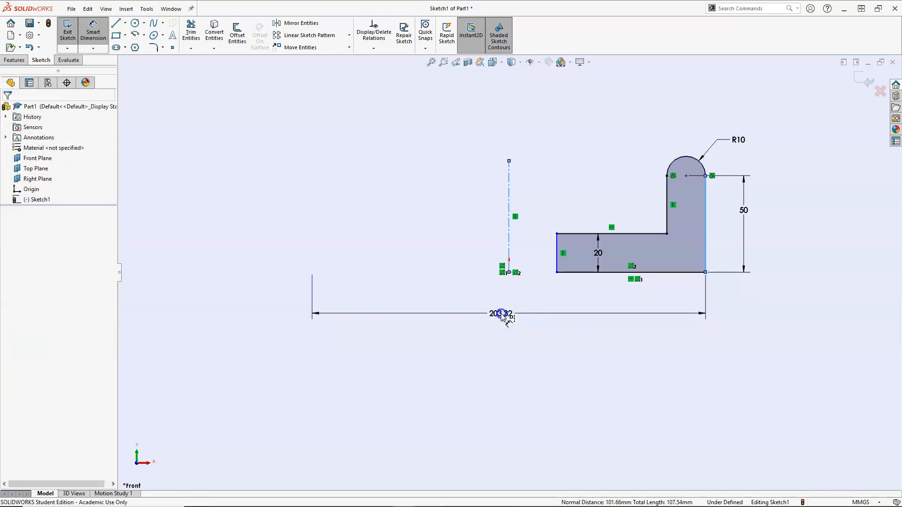
type("150")
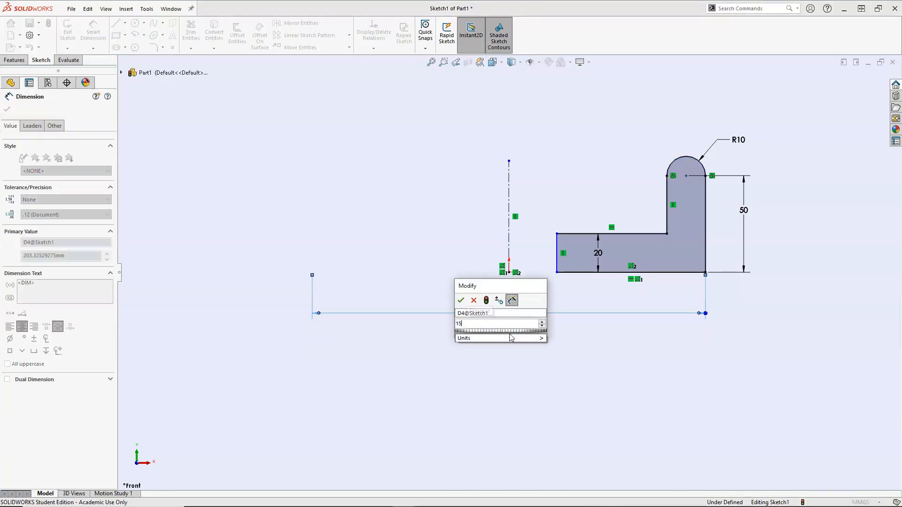
key("Return")
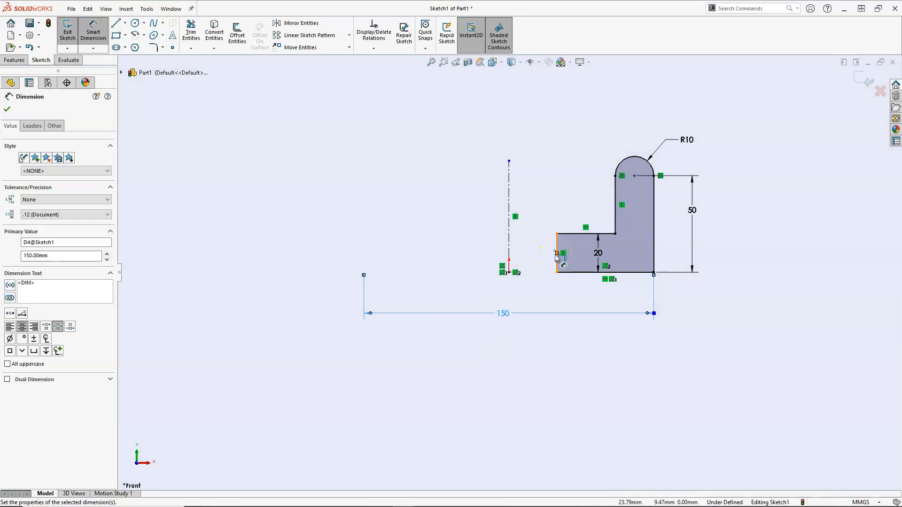
- Dimension the short inner vertical edge across the centerline as a 30 mm hole diameter
left_click(556, 256)
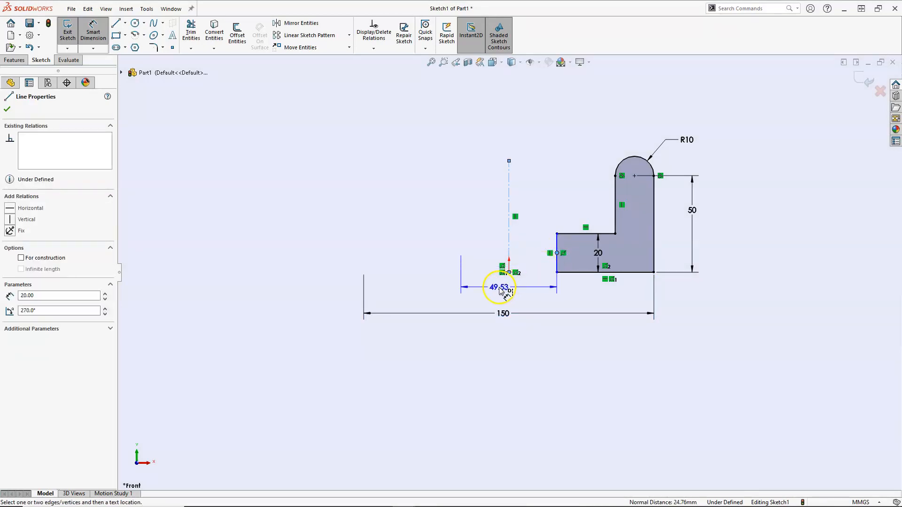
left_click(503, 295)
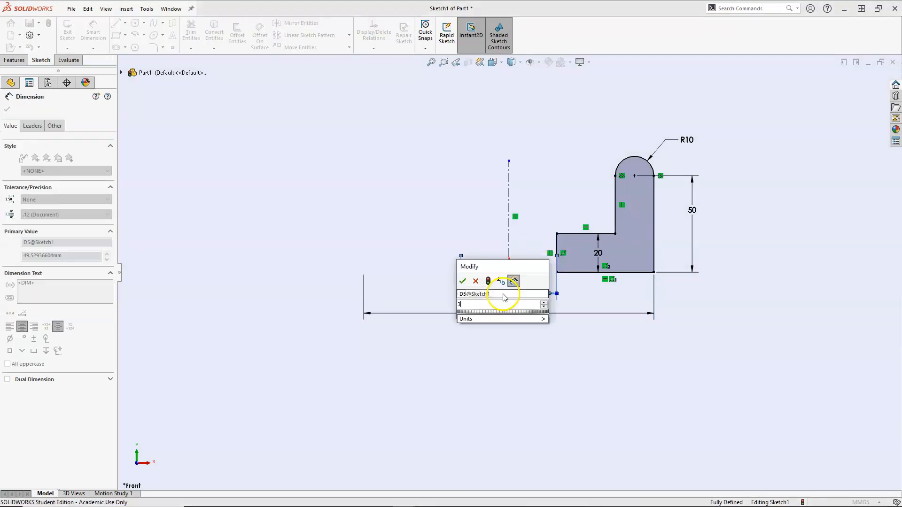
key("Return")
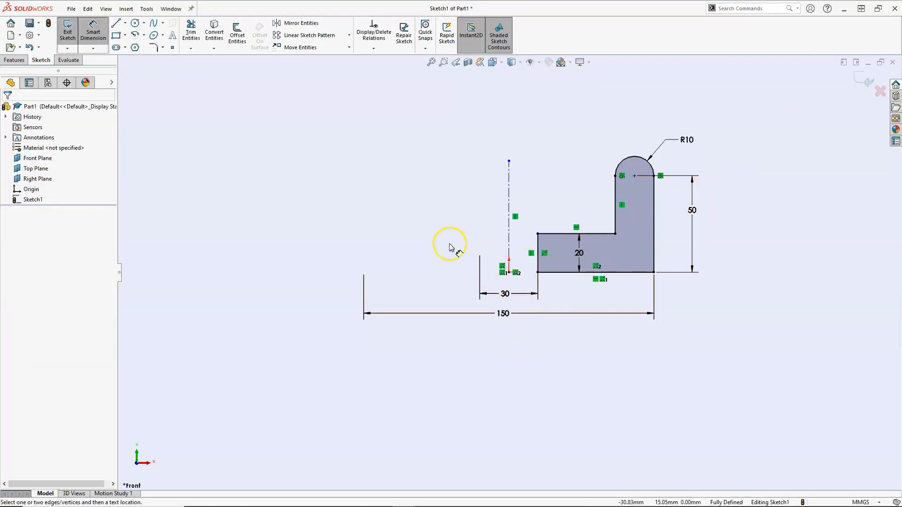
key("Escape")
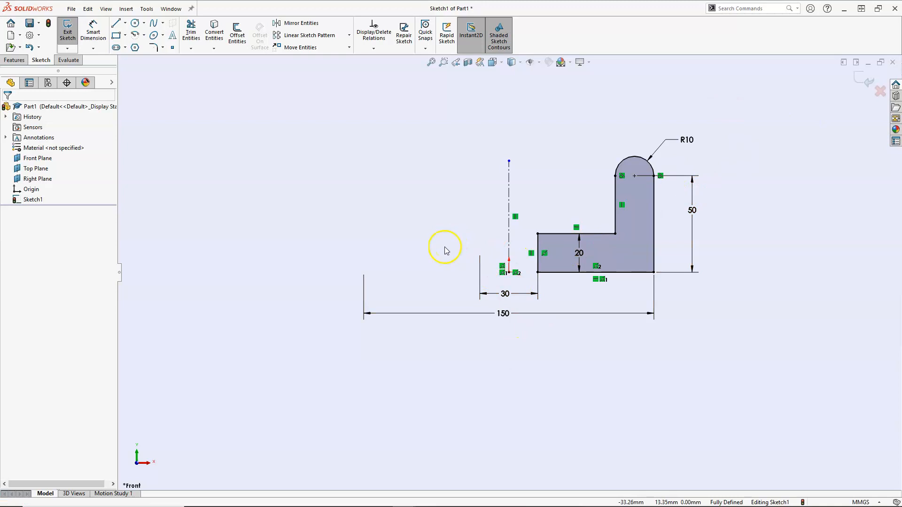
- Revolve the profile 360 degrees about the vertical centerline into a solid boss
left_click(14, 60)
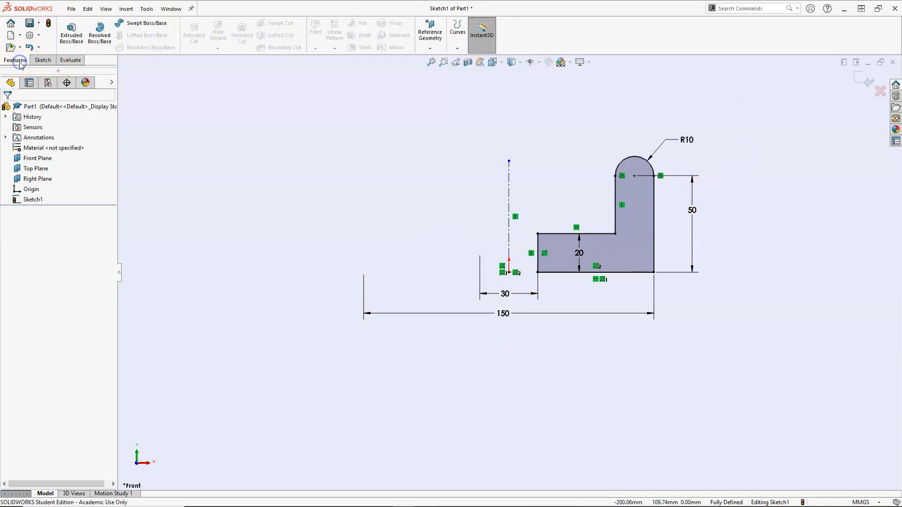
left_click(95, 34)
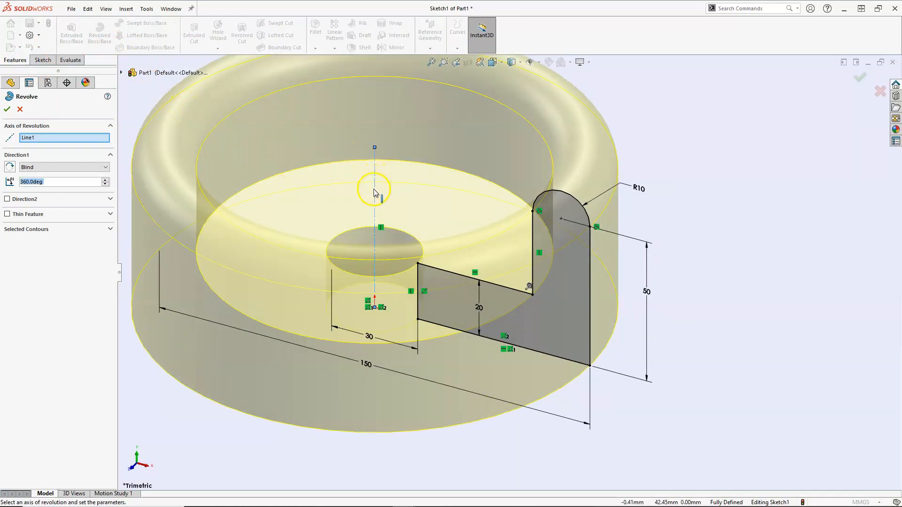
scroll(370, 202, "up", 1)
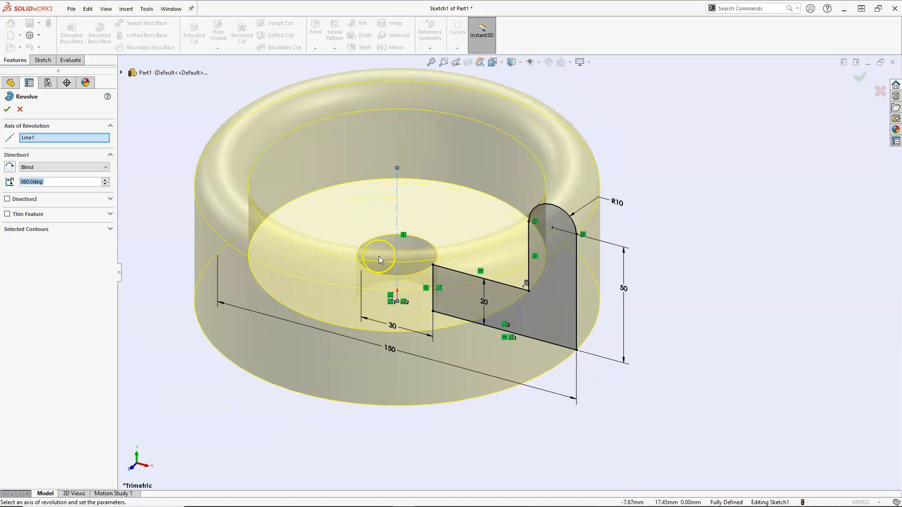
left_click(7, 109)
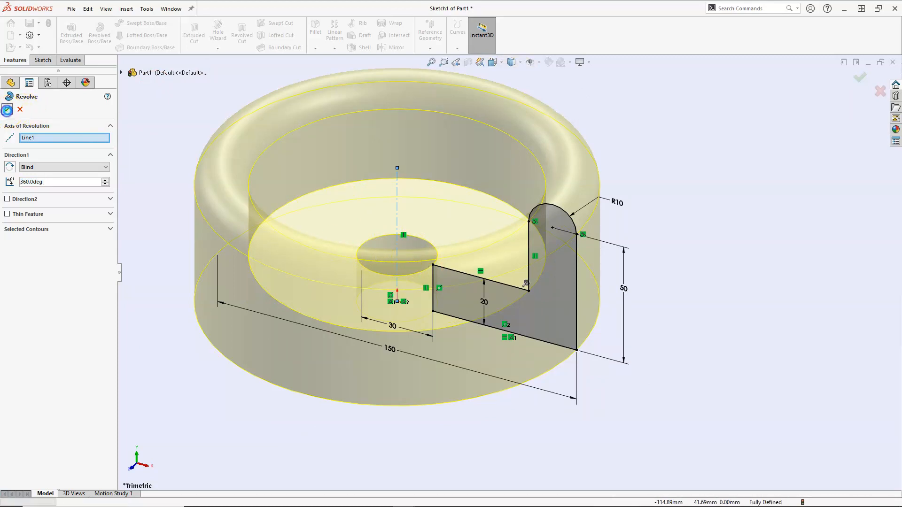
left_click(163, 210)
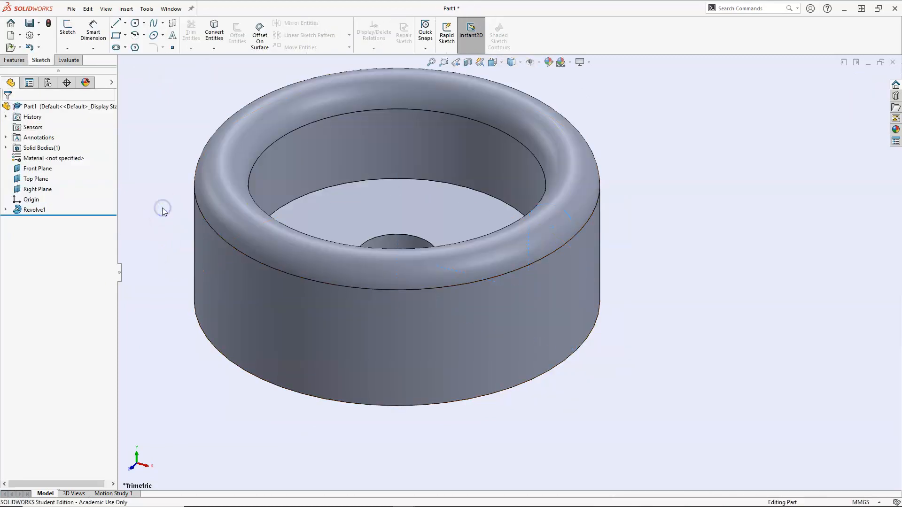
- Reopen the revolve's profile sketch for editing and view it face-on
mouse_move(169, 286)
middle_mouse_down()
mouse_move(218, 226)
mouse_move(265, 191)
mouse_move(360, 317)
mouse_move(338, 404)
mouse_move(226, 338)
mouse_move(209, 285)
mouse_move(322, 328)
mouse_move(392, 312)
middle_mouse_up()
right_click_drag(678, 374, 708, 338)
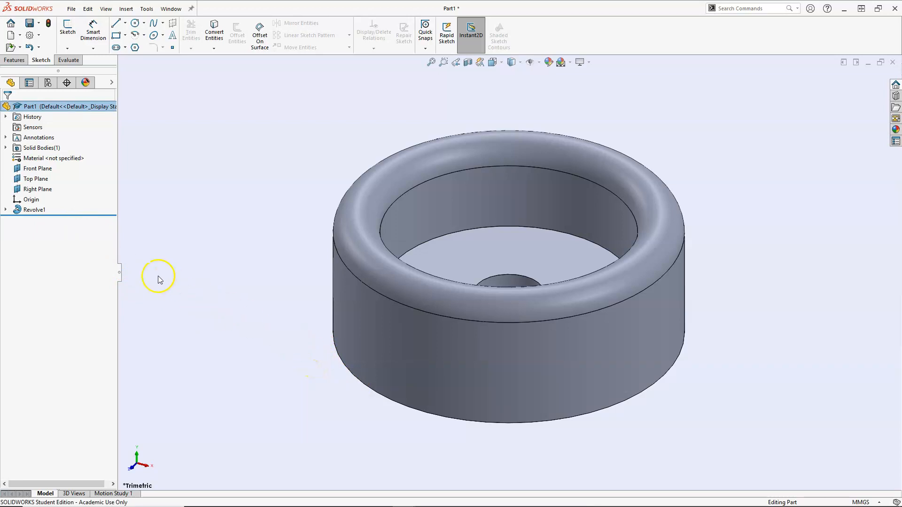
left_click(19, 210)
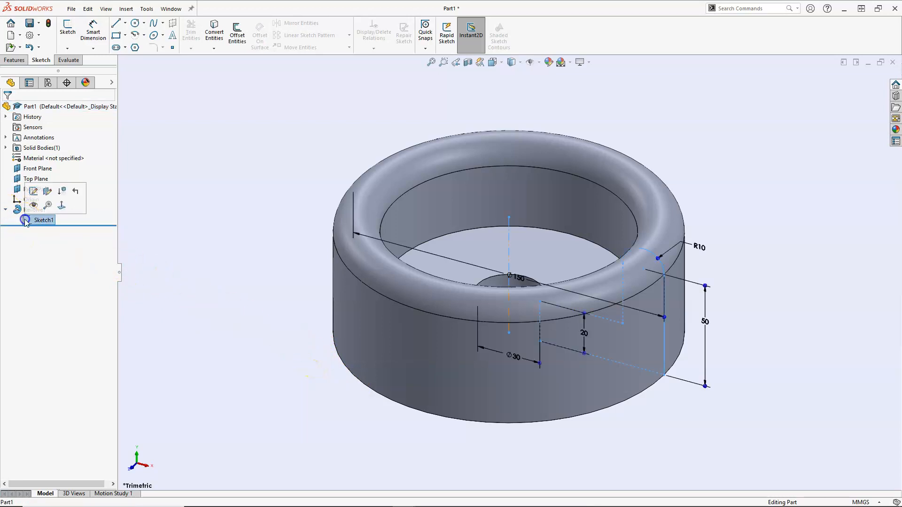
left_click(31, 190)
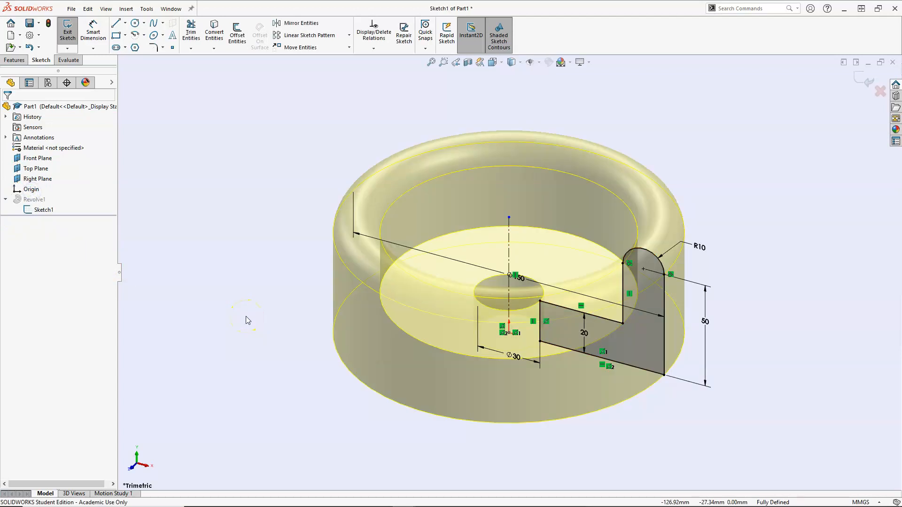
right_click_drag(246, 317, 268, 326)
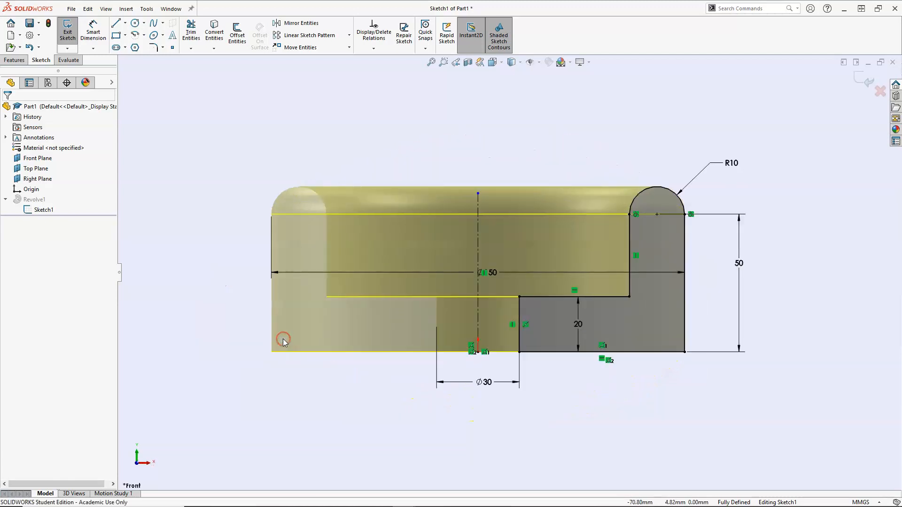
- Add a 3 mm sketch fillet to the profile's outer bottom corner
left_click(155, 48)
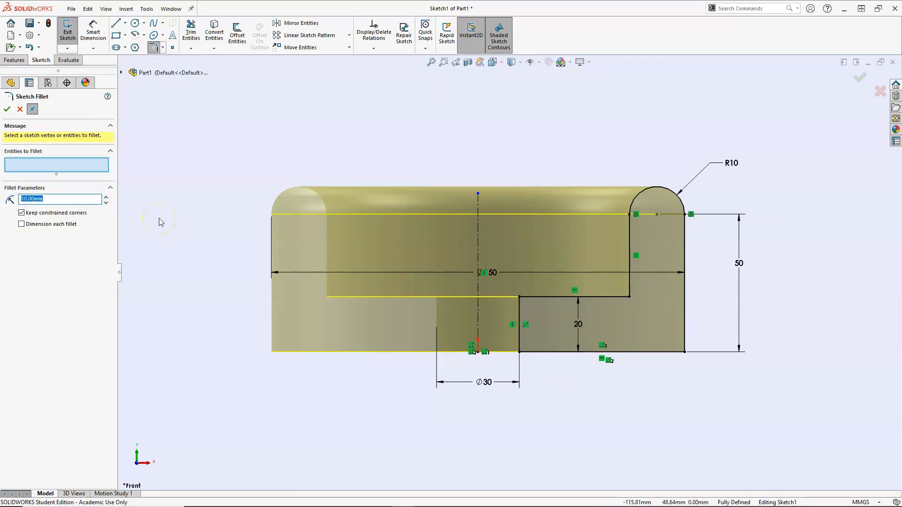
type("3")
left_click(684, 352)
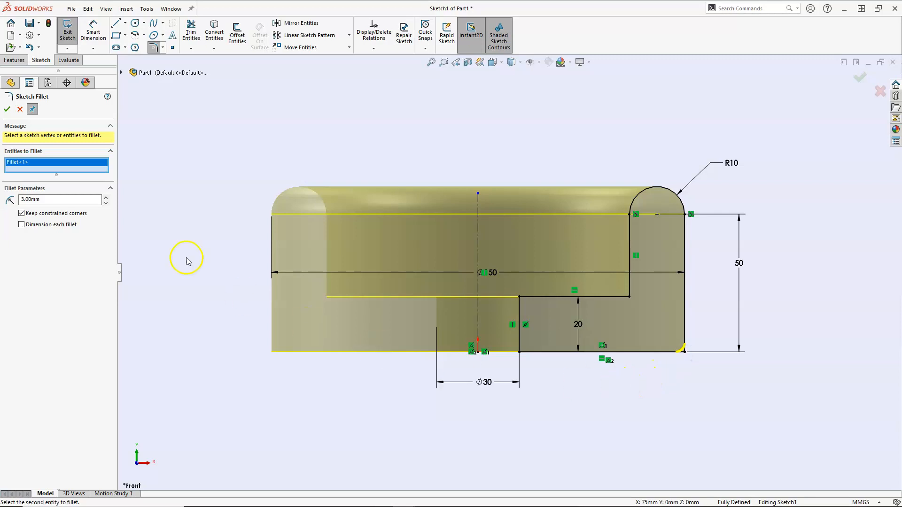
left_click(7, 109)
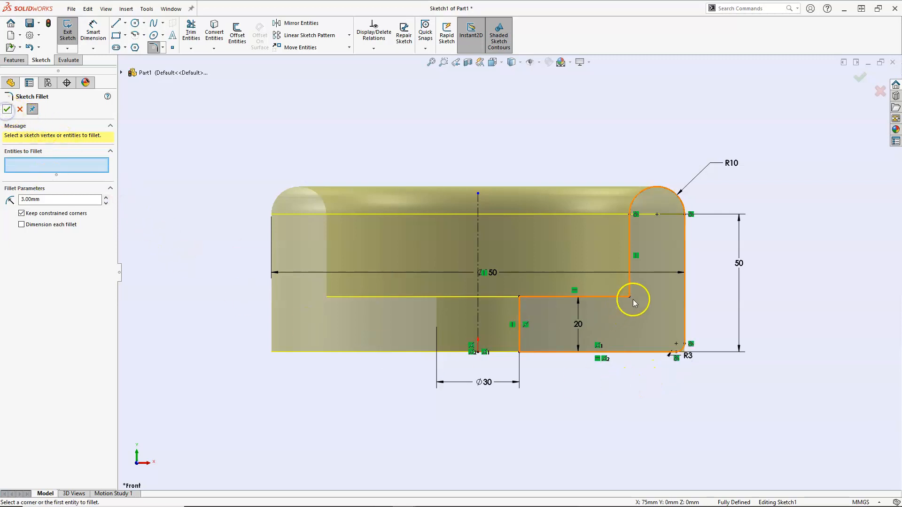
- Add a 6 mm sketch fillet to the inside corner where the cup floor meets the inner wall
double_click(51, 199)
type("5")
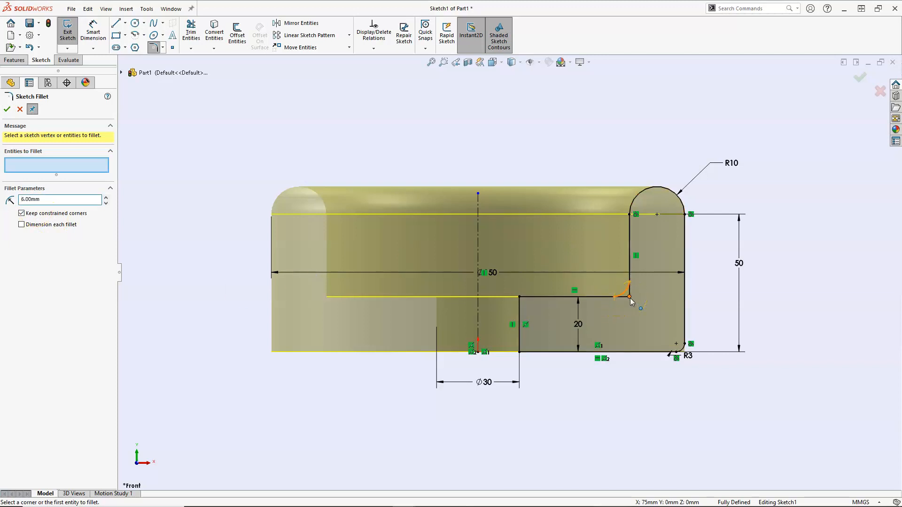
left_click(629, 291)
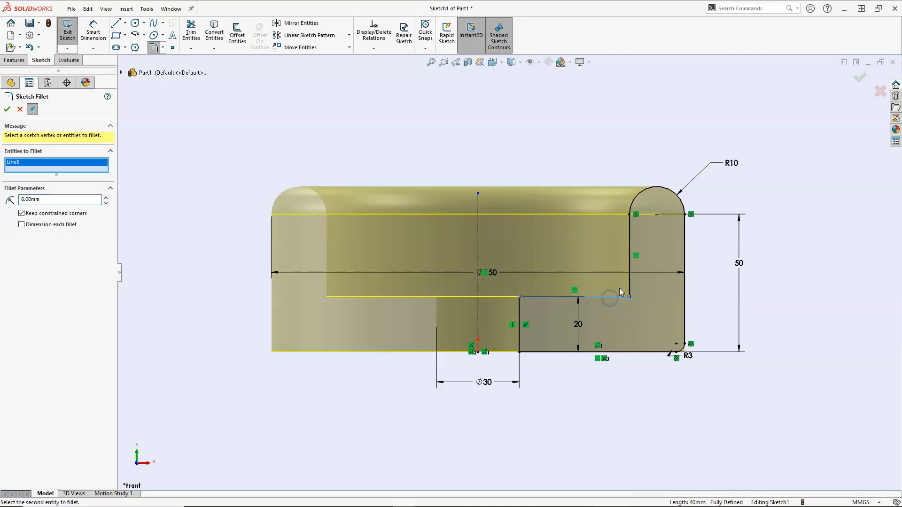
left_click(627, 295)
right_click(628, 314)
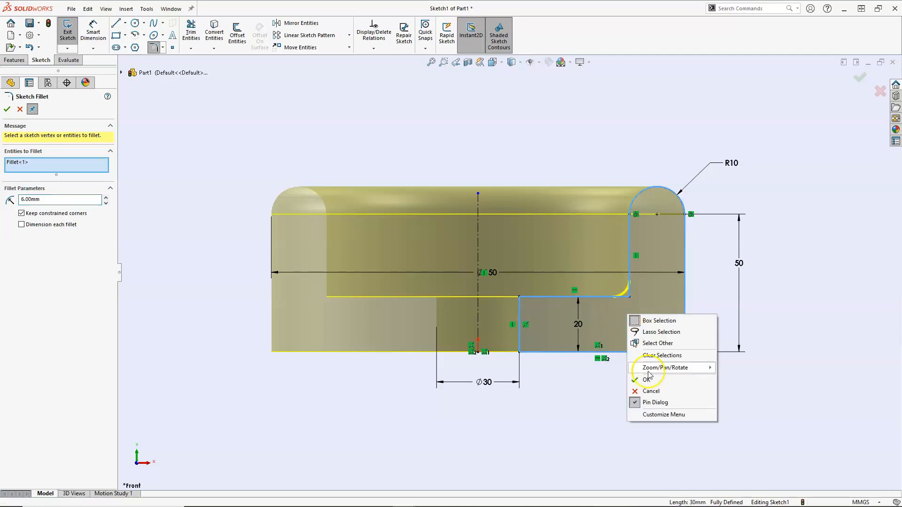
left_click(647, 380)
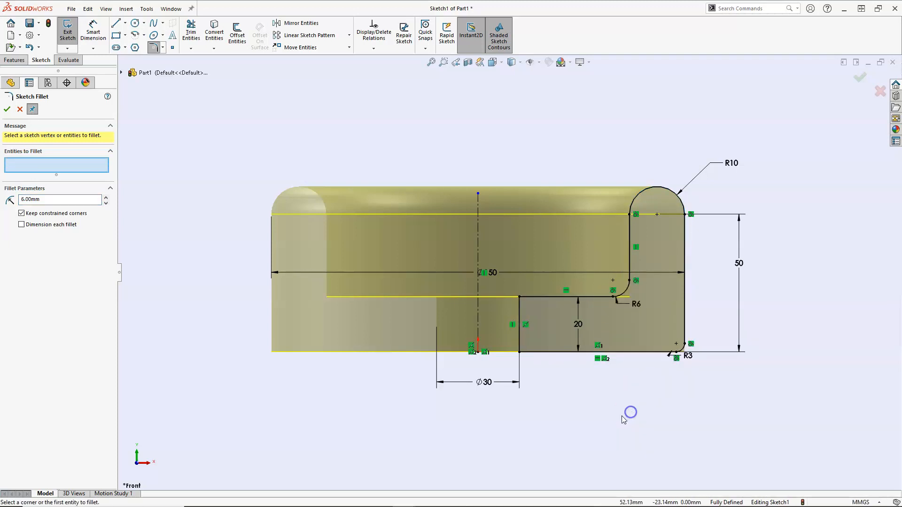
- Add a distance-distance sketch chamfer with an equal distance of 4 mm to the bottom corner at the center hole, accepting the loss of a sketch constraint
left_click(163, 47)
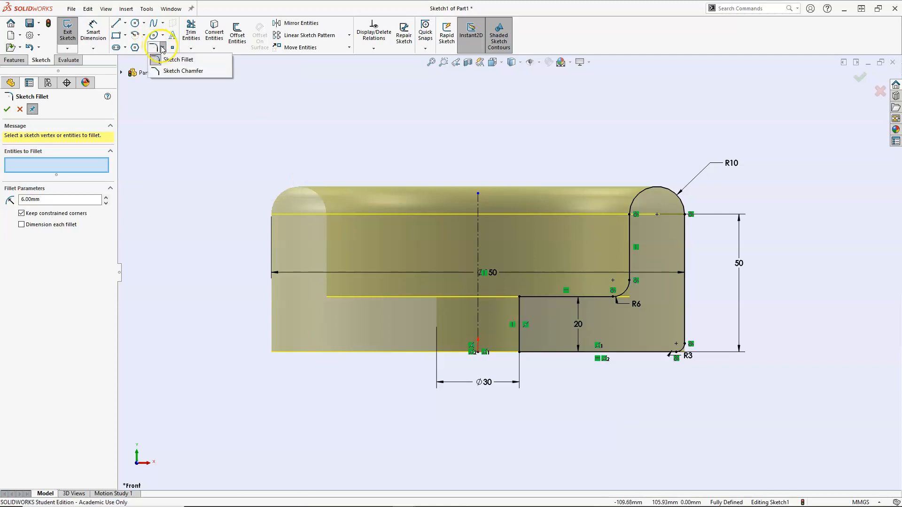
left_click(162, 70)
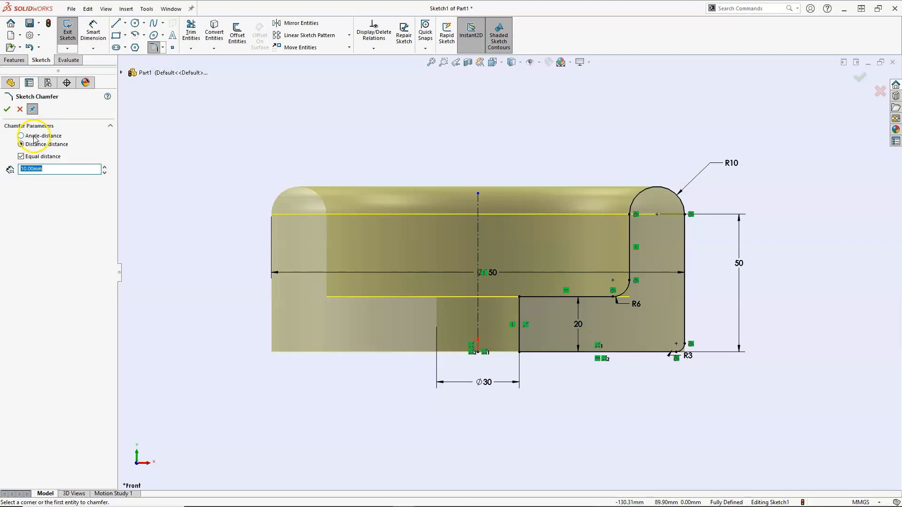
left_click(22, 136)
left_click(34, 147)
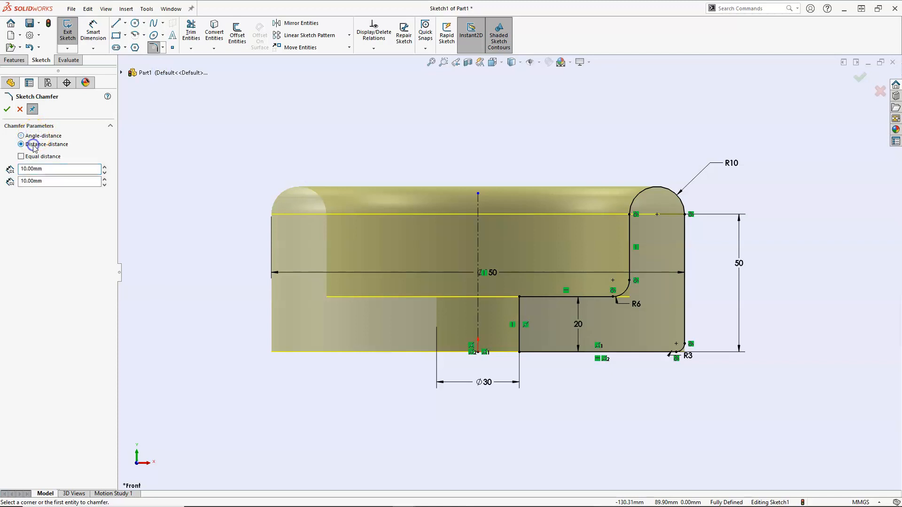
left_click(27, 157)
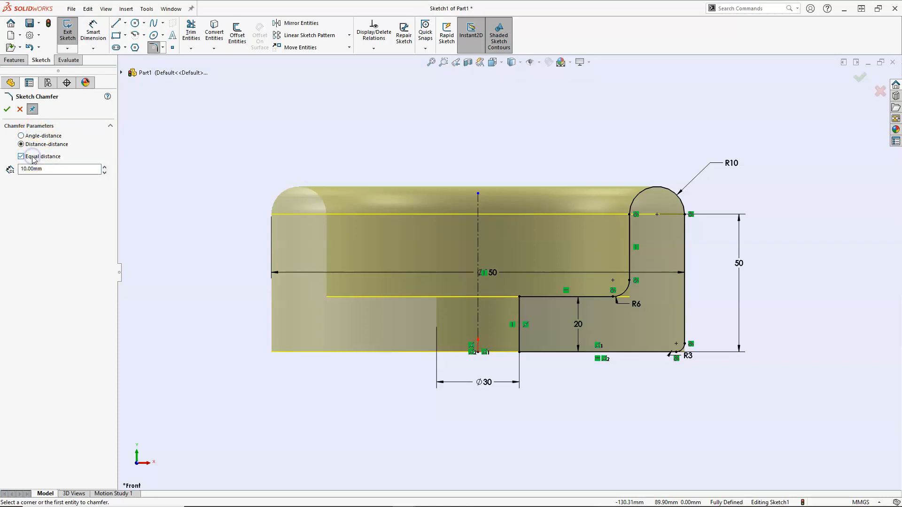
left_click(47, 137)
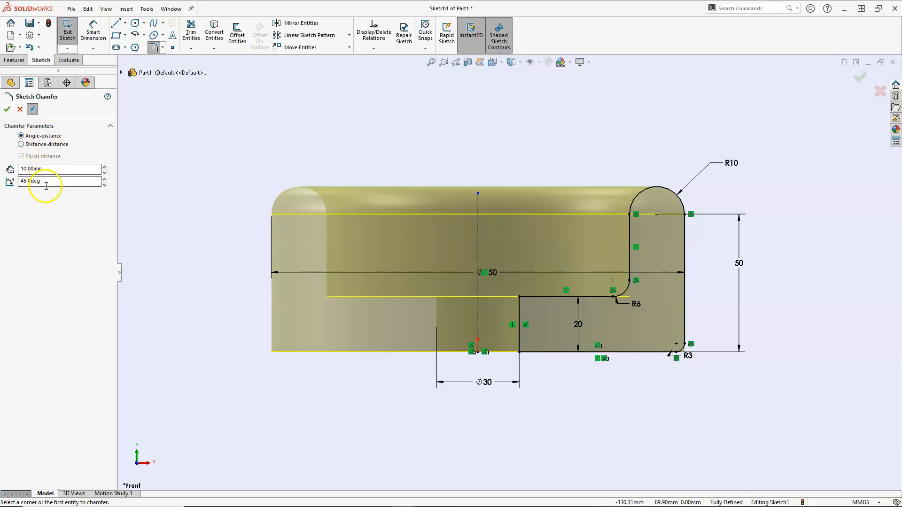
left_click(42, 145)
double_click(45, 171)
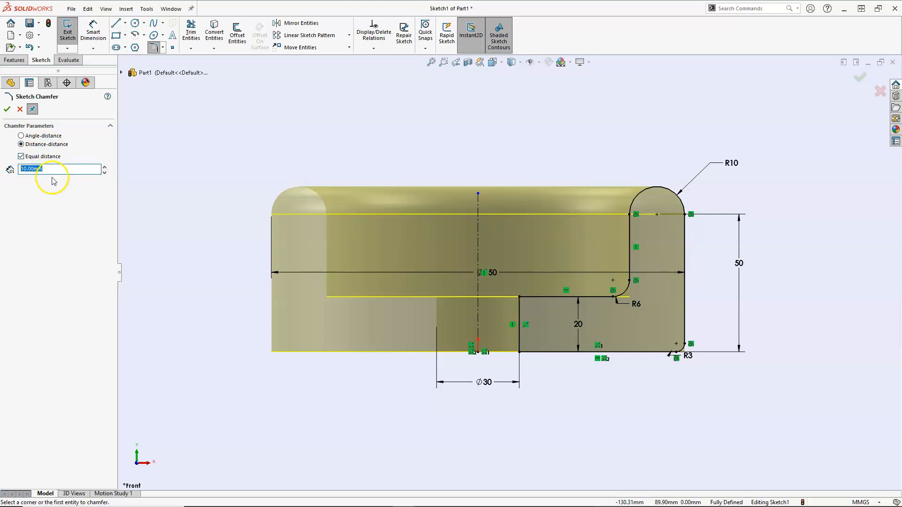
type("4")
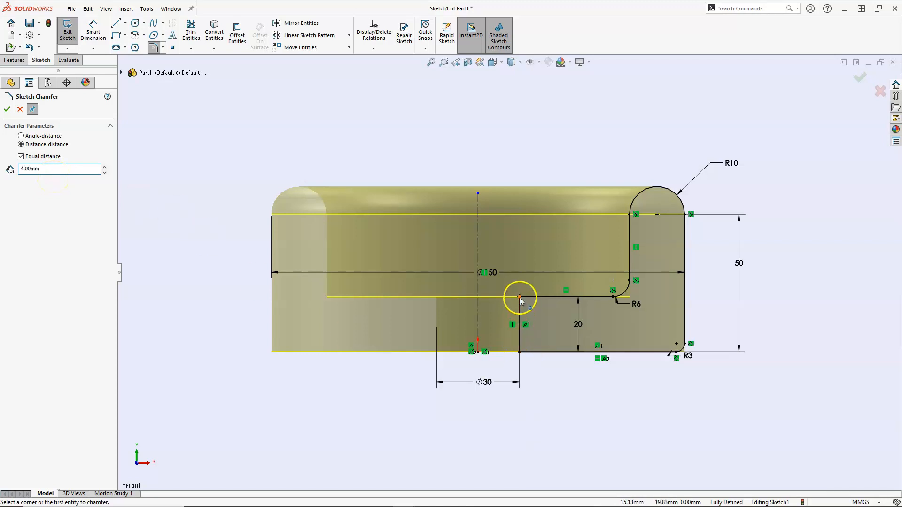
left_click(534, 356)
left_click(519, 351)
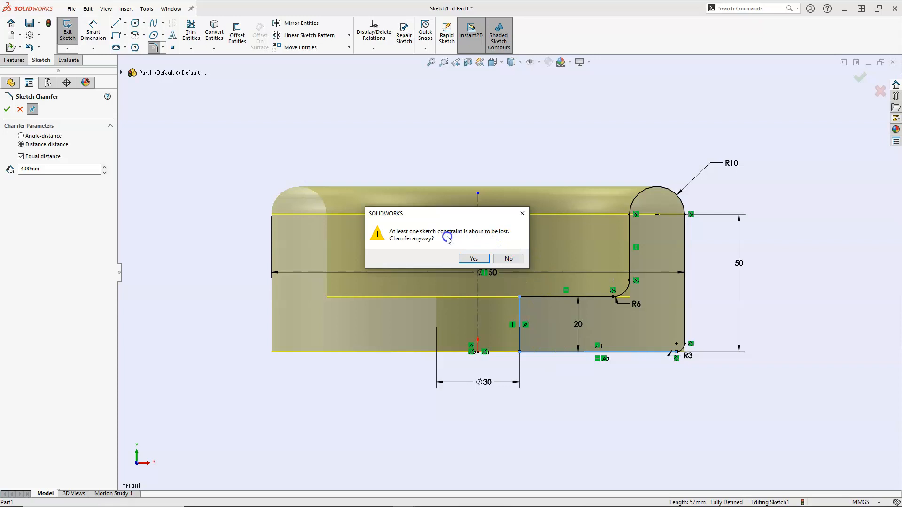
left_click(469, 258)
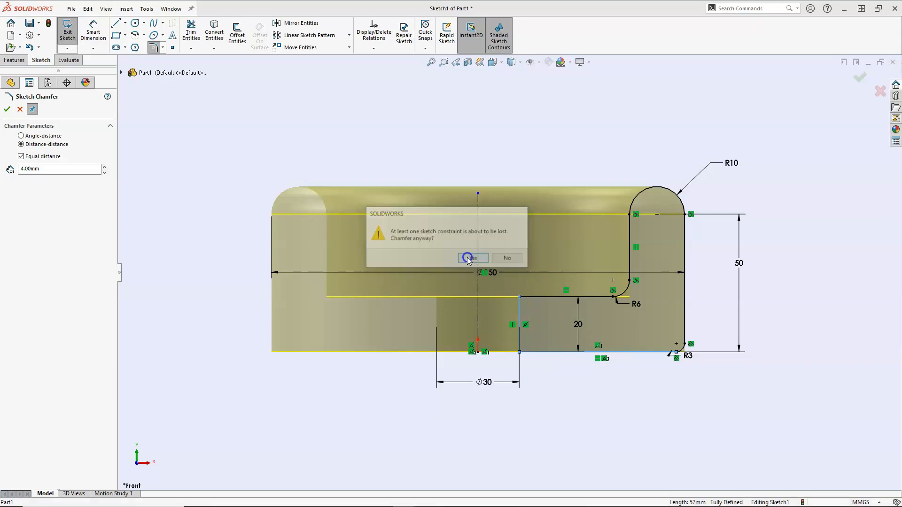
- Add a 4 mm equal-distance sketch chamfer to the profile's upper corner at the center hole
left_click(526, 296)
left_click(520, 303)
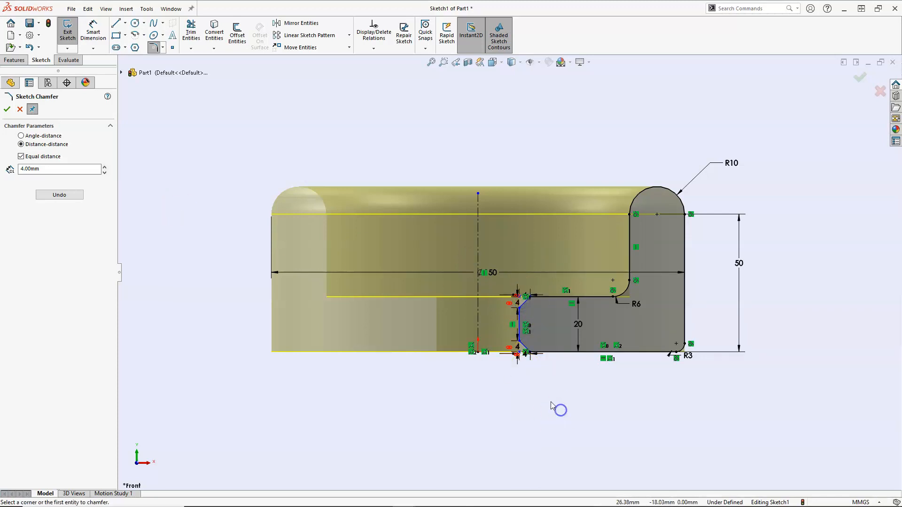
scroll(540, 376, "down", 4)
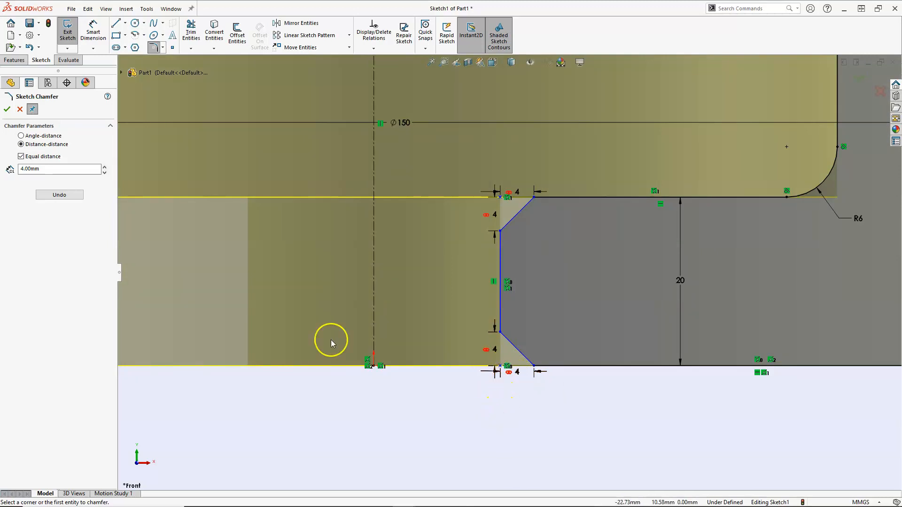
left_click(7, 110)
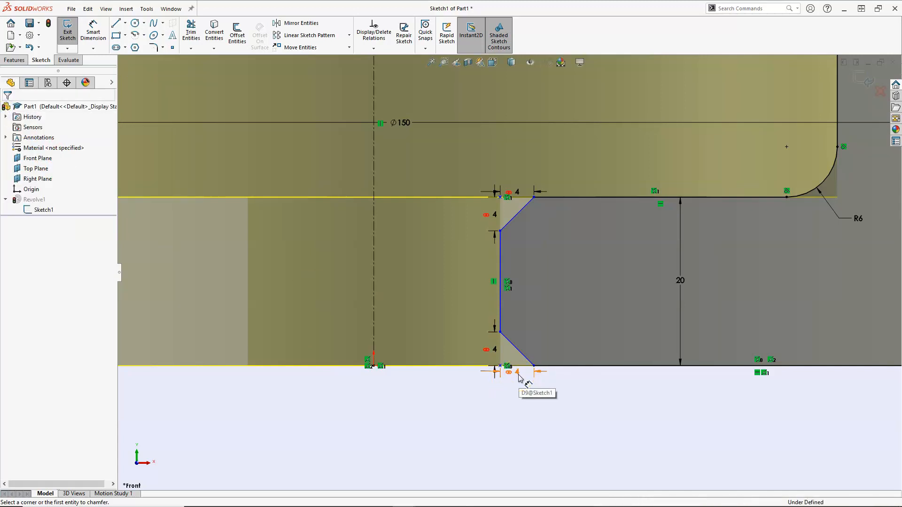
- Set the center hole's lower chamfer distance to 5 mm and its upper chamfer distance to 3 mm
left_click(519, 379)
type("5")
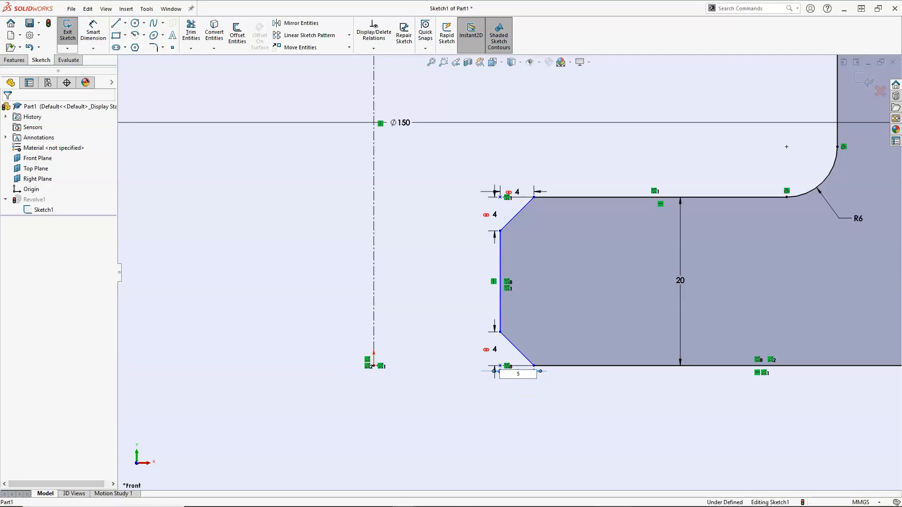
key("Return")
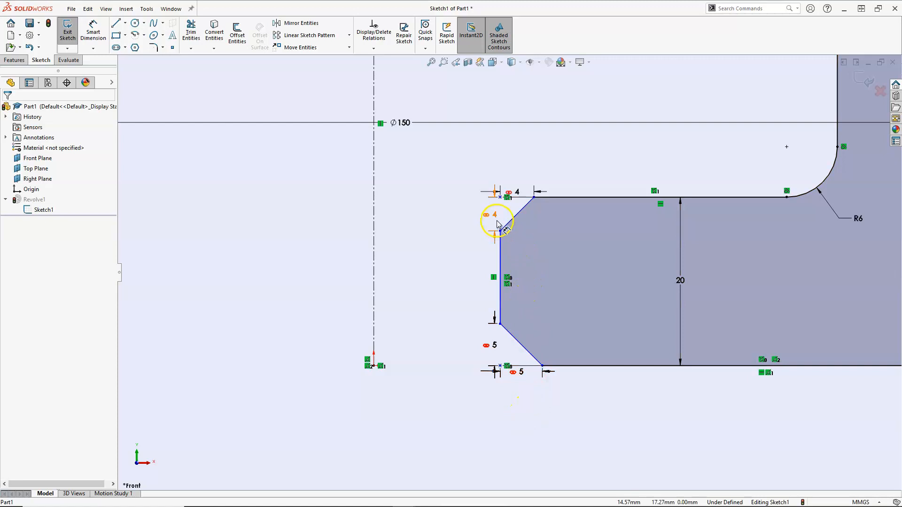
left_click(517, 192)
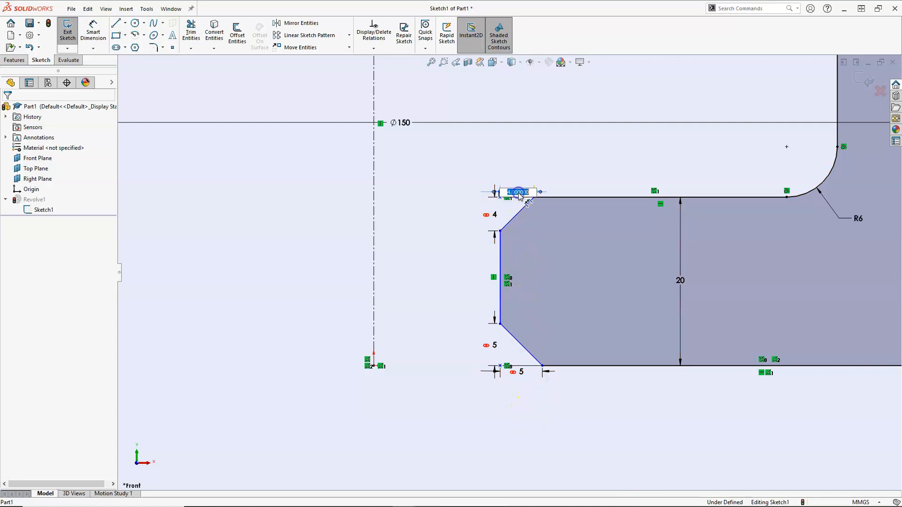
type("3")
key("Return")
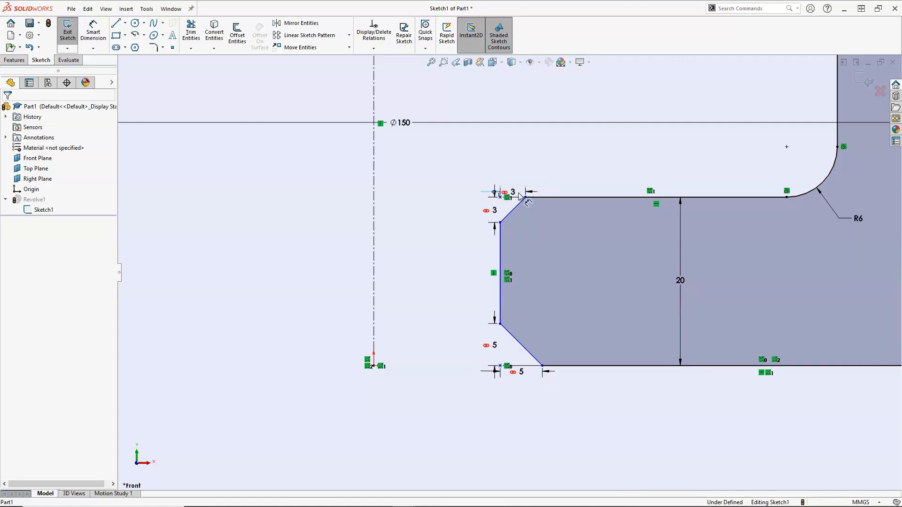
left_click(548, 407)
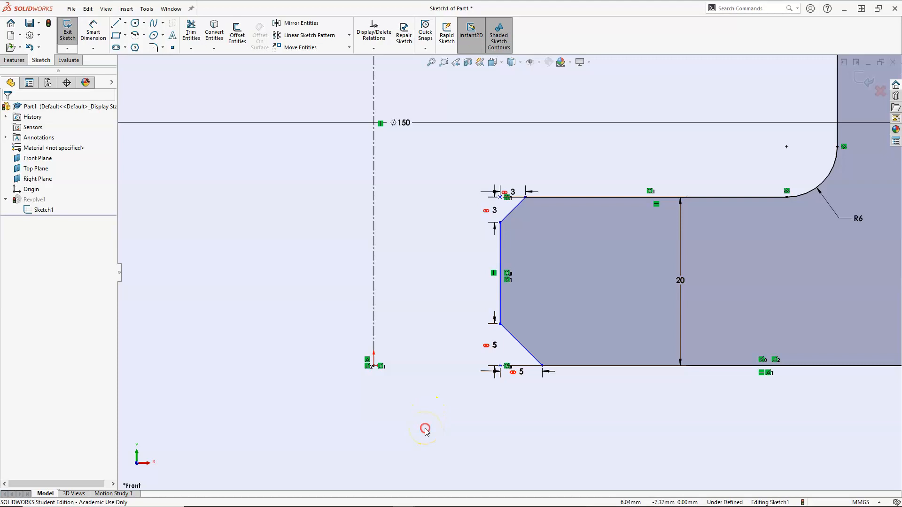
- Dimension the center hole's diameter at 30 mm, from the profile's inner vertical edge across the centerline
right_click_drag(425, 430, 426, 420)
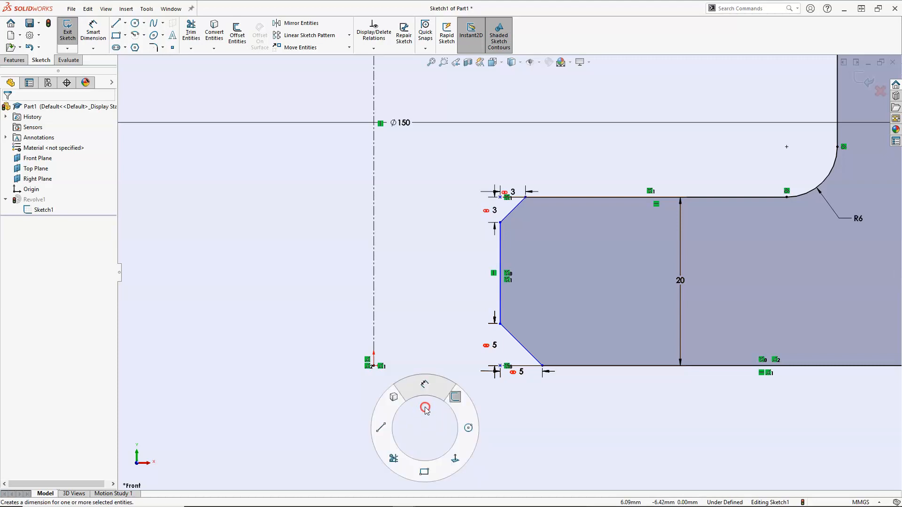
right_click_drag(425, 410, 426, 389)
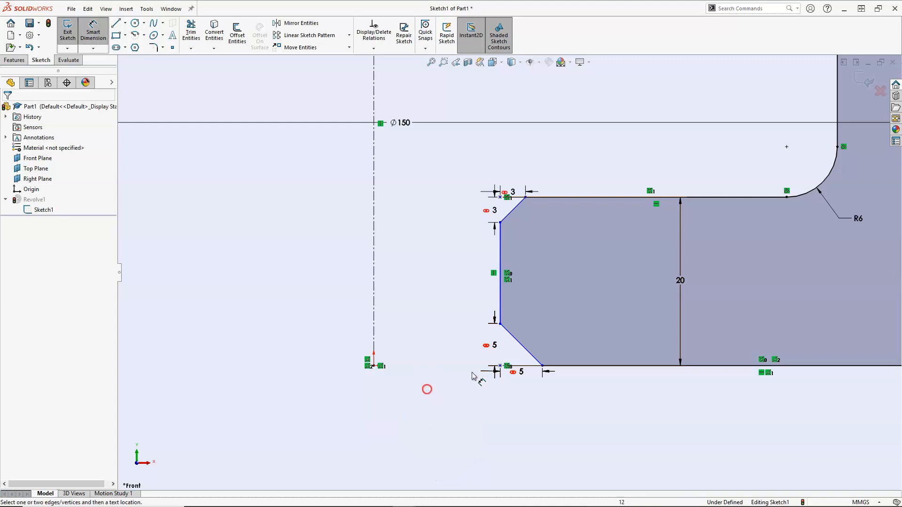
left_click_drag(501, 306, 376, 300)
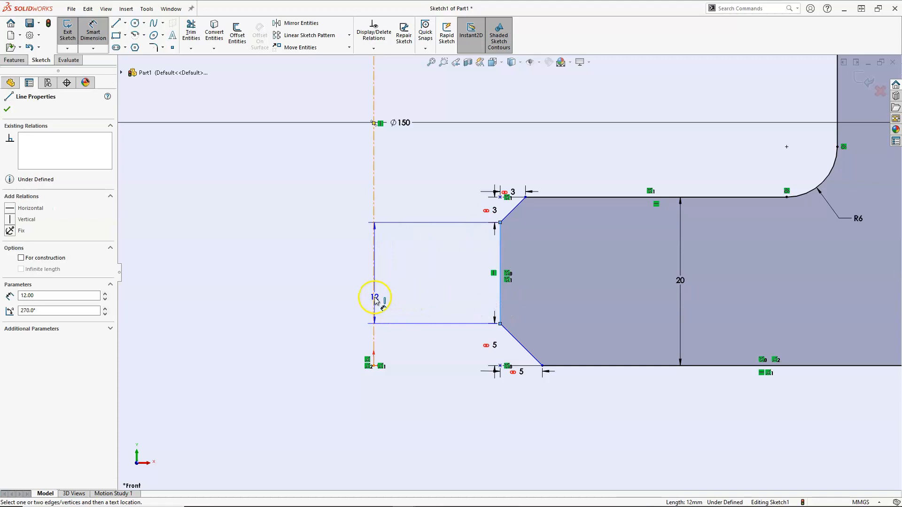
left_click(374, 299)
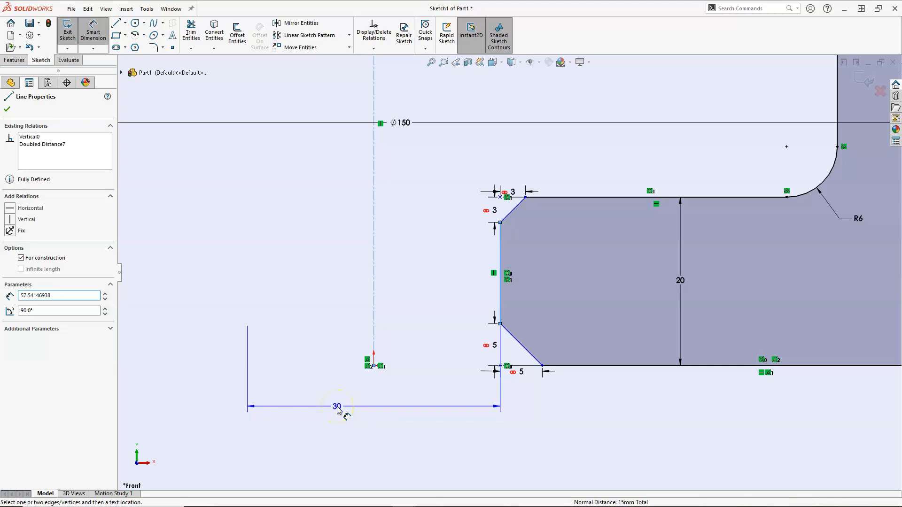
left_click(338, 412)
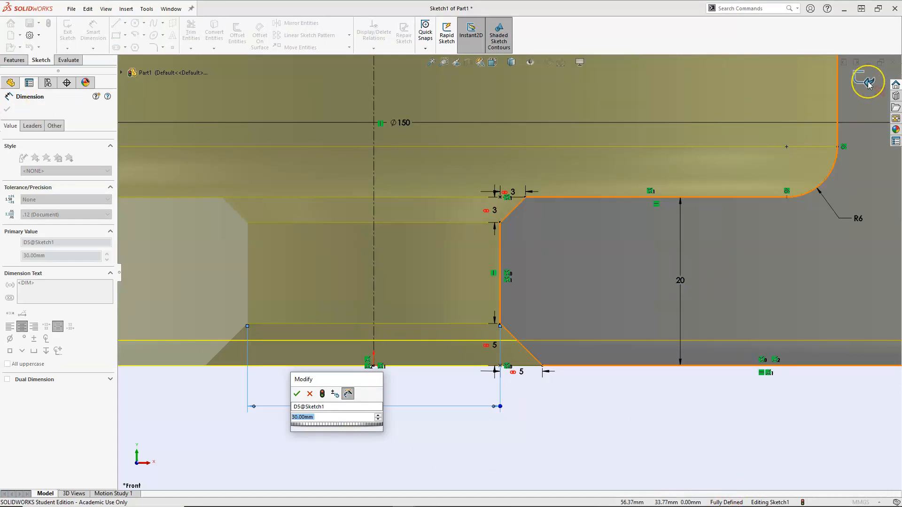
left_click(297, 394)
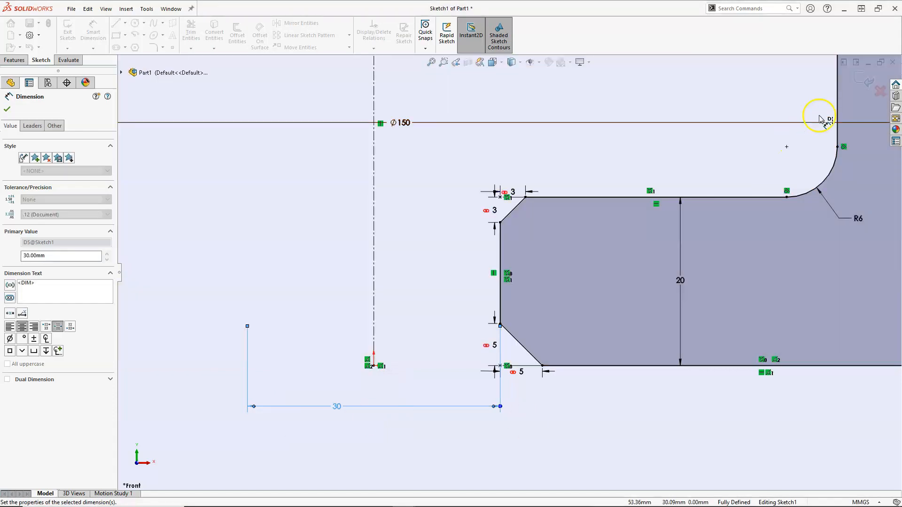
- Exit the profile sketch to rebuild the revolve and show the part in trimetric view
left_click(858, 82)
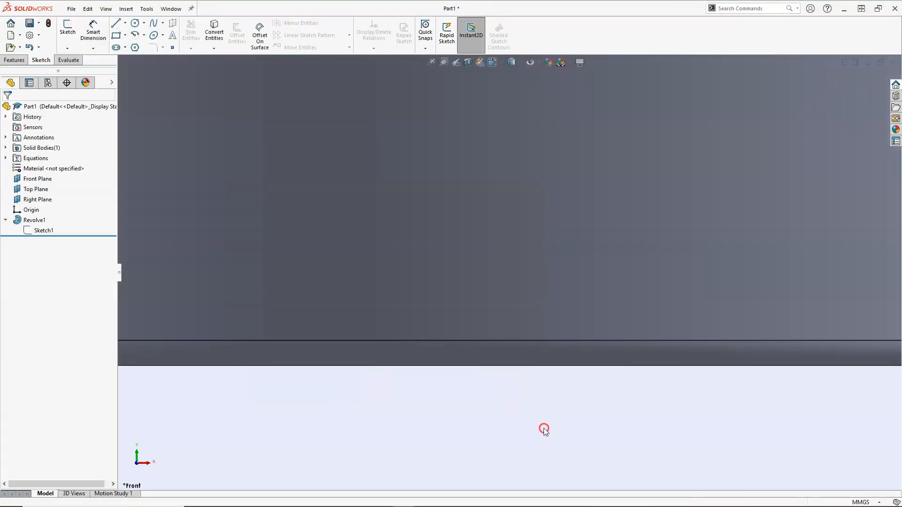
right_click_drag(544, 430, 563, 407)
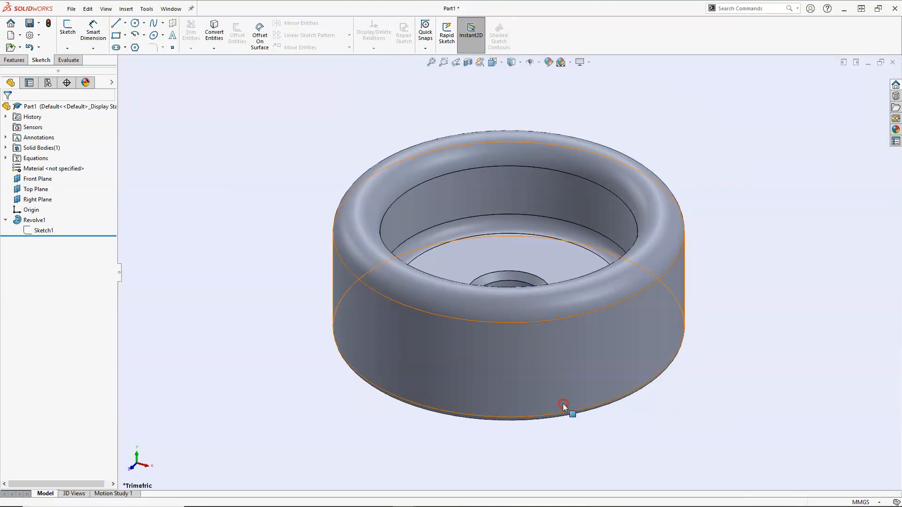